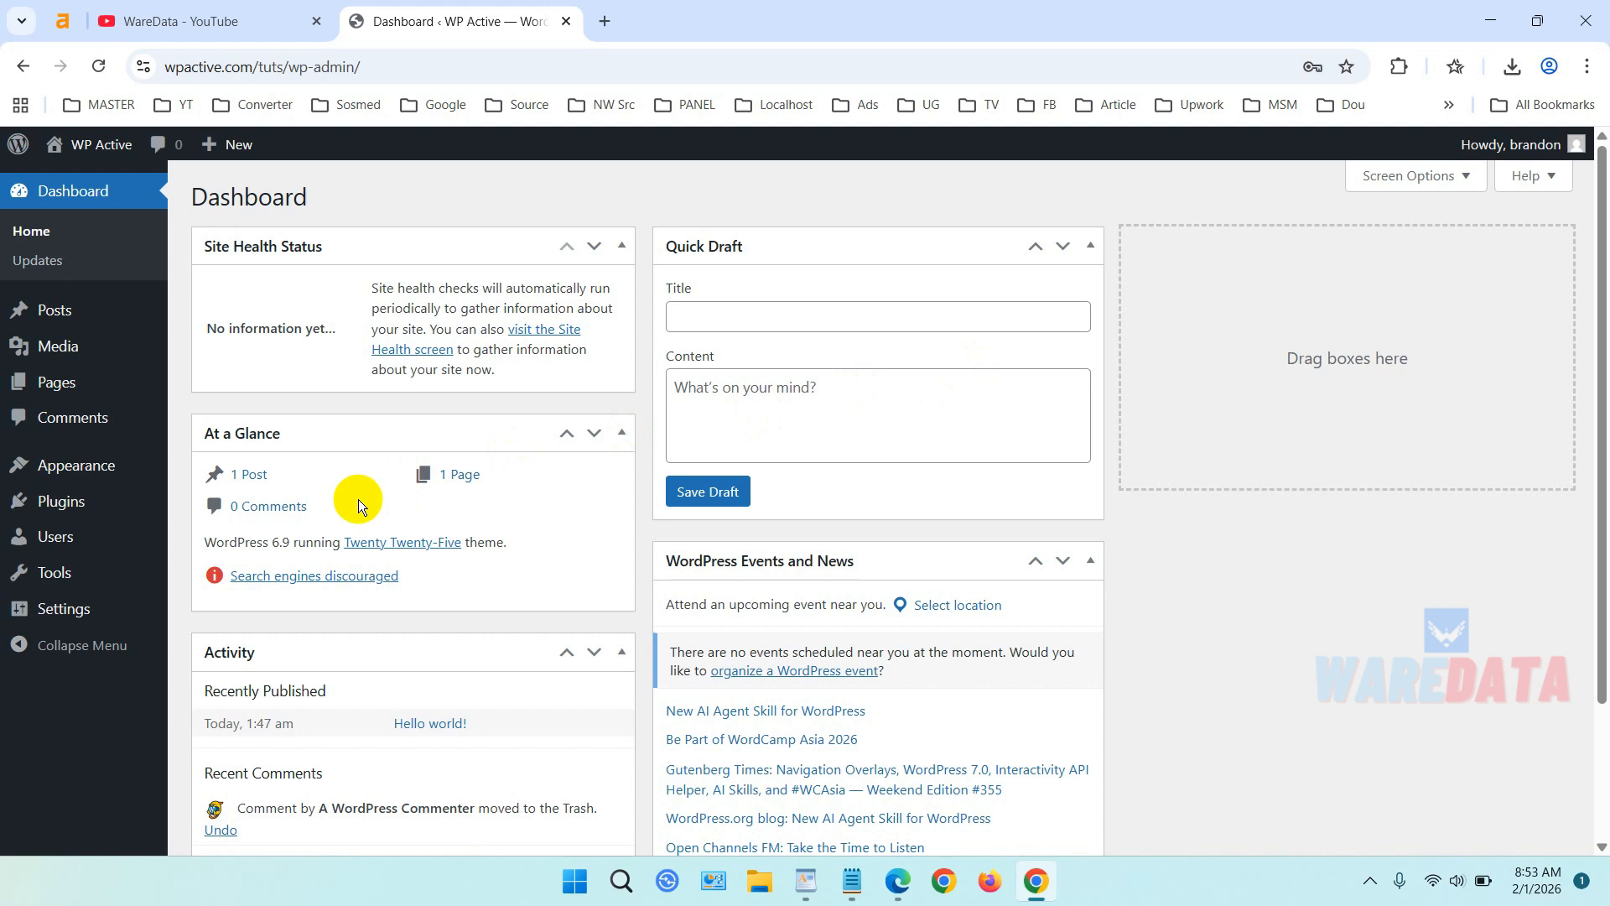
# - View the site's front end in a separate browser tab, and close that tab to return to the dashboard
pyautogui.rightClick(94, 172)
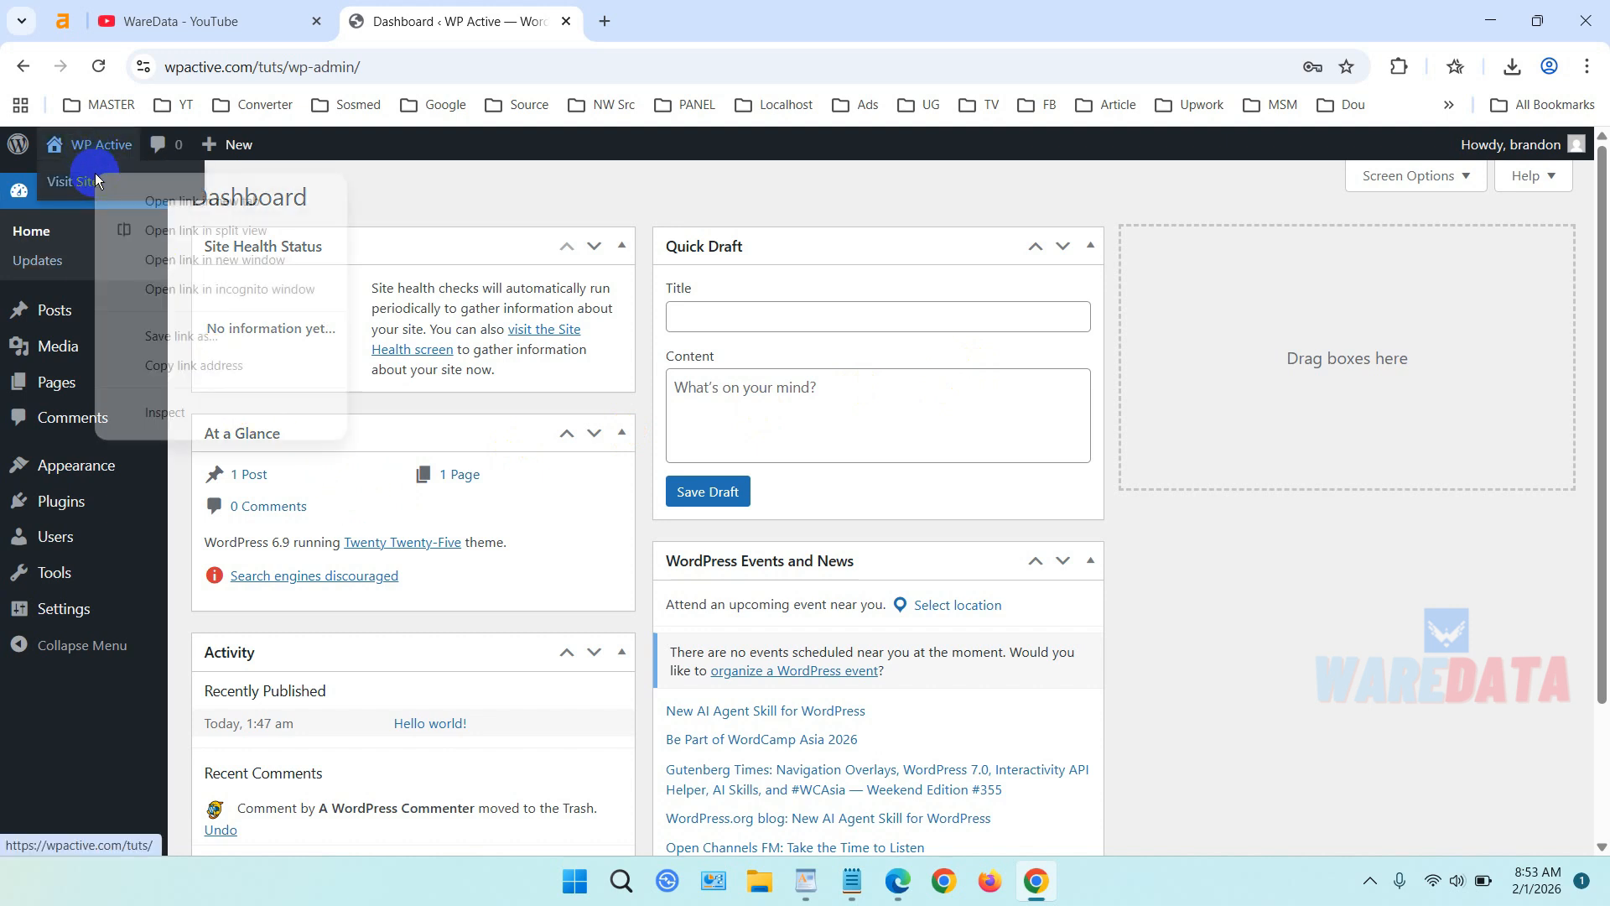
pyautogui.click(122, 199)
pyautogui.click(646, 23)
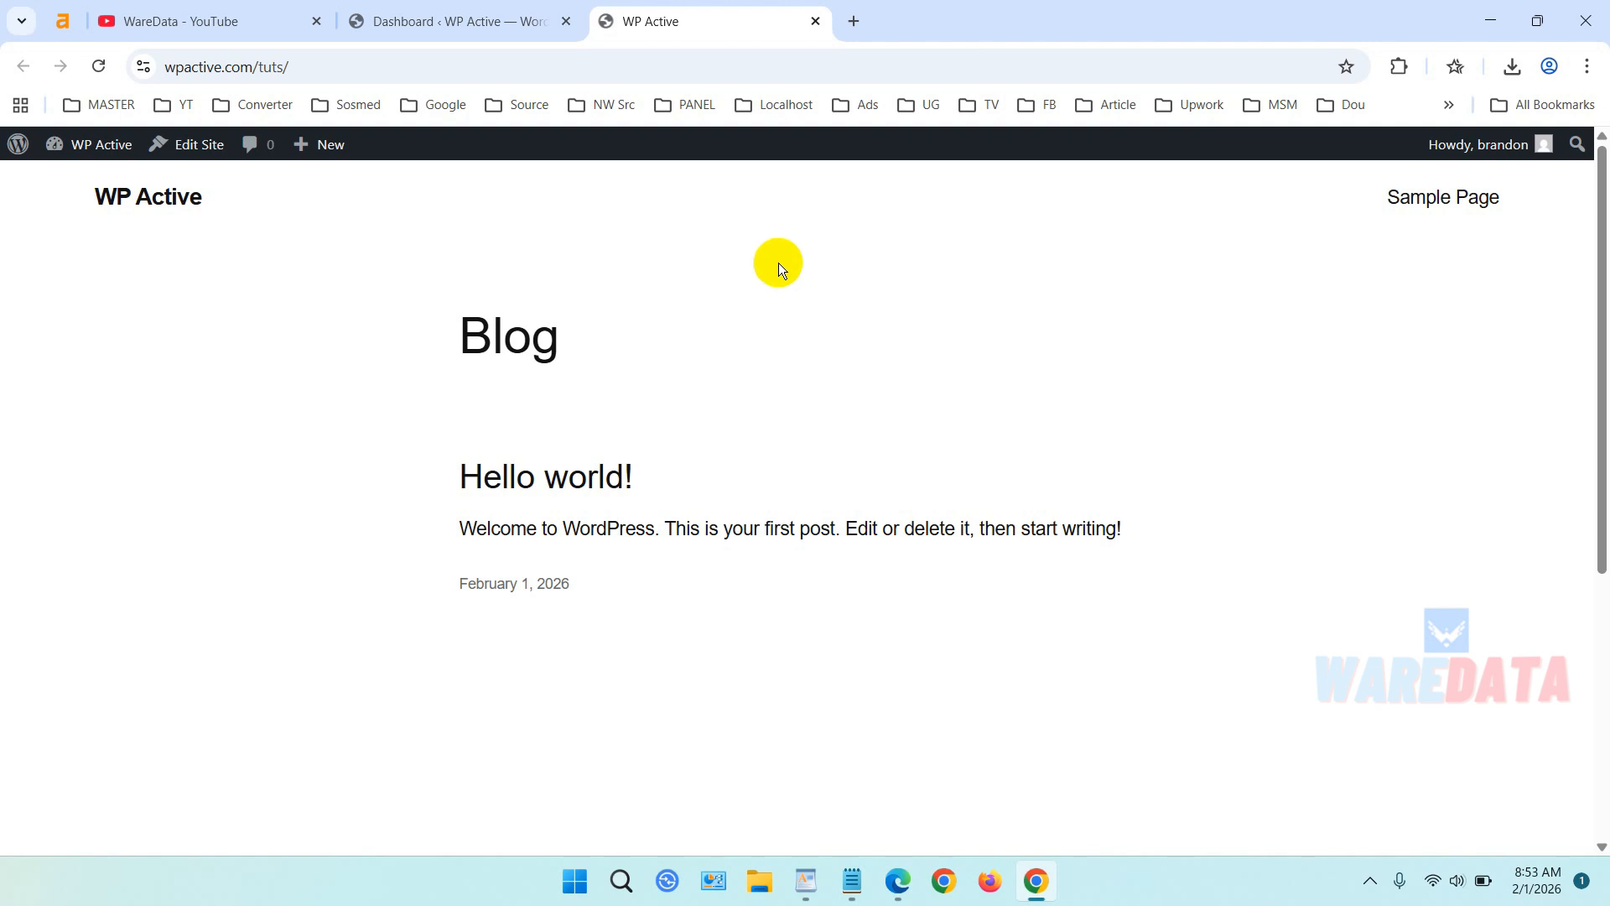
pyautogui.click(815, 21)
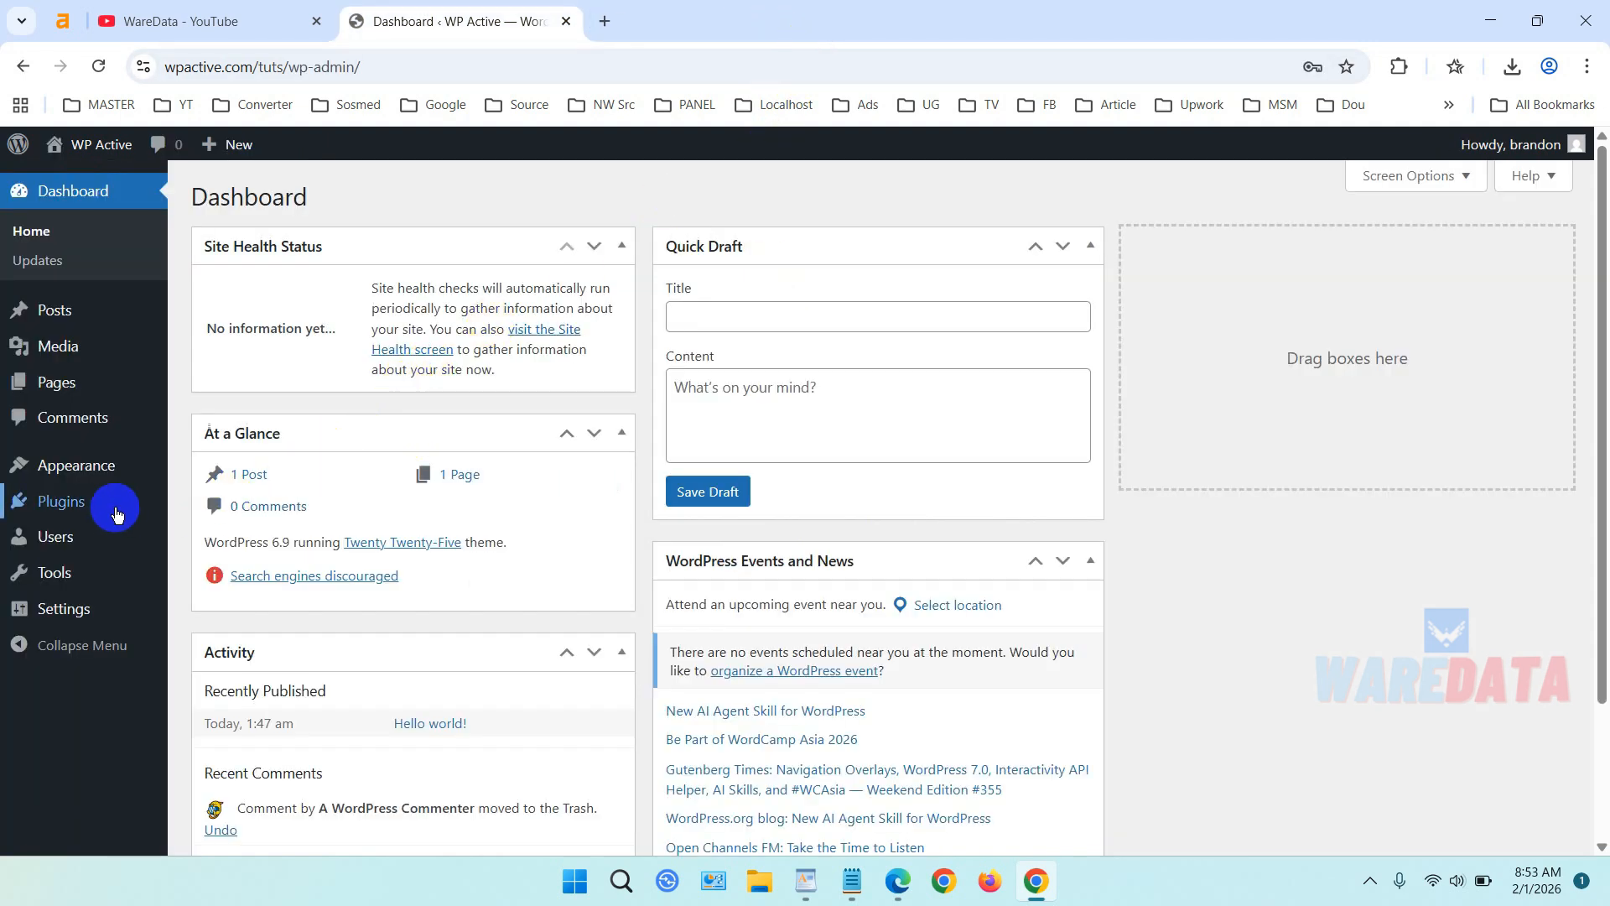
# - Find the WooCommerce plugin by searching the plugin directory for "woocommerce", and install and activate it
pyautogui.moveTo(111, 511)
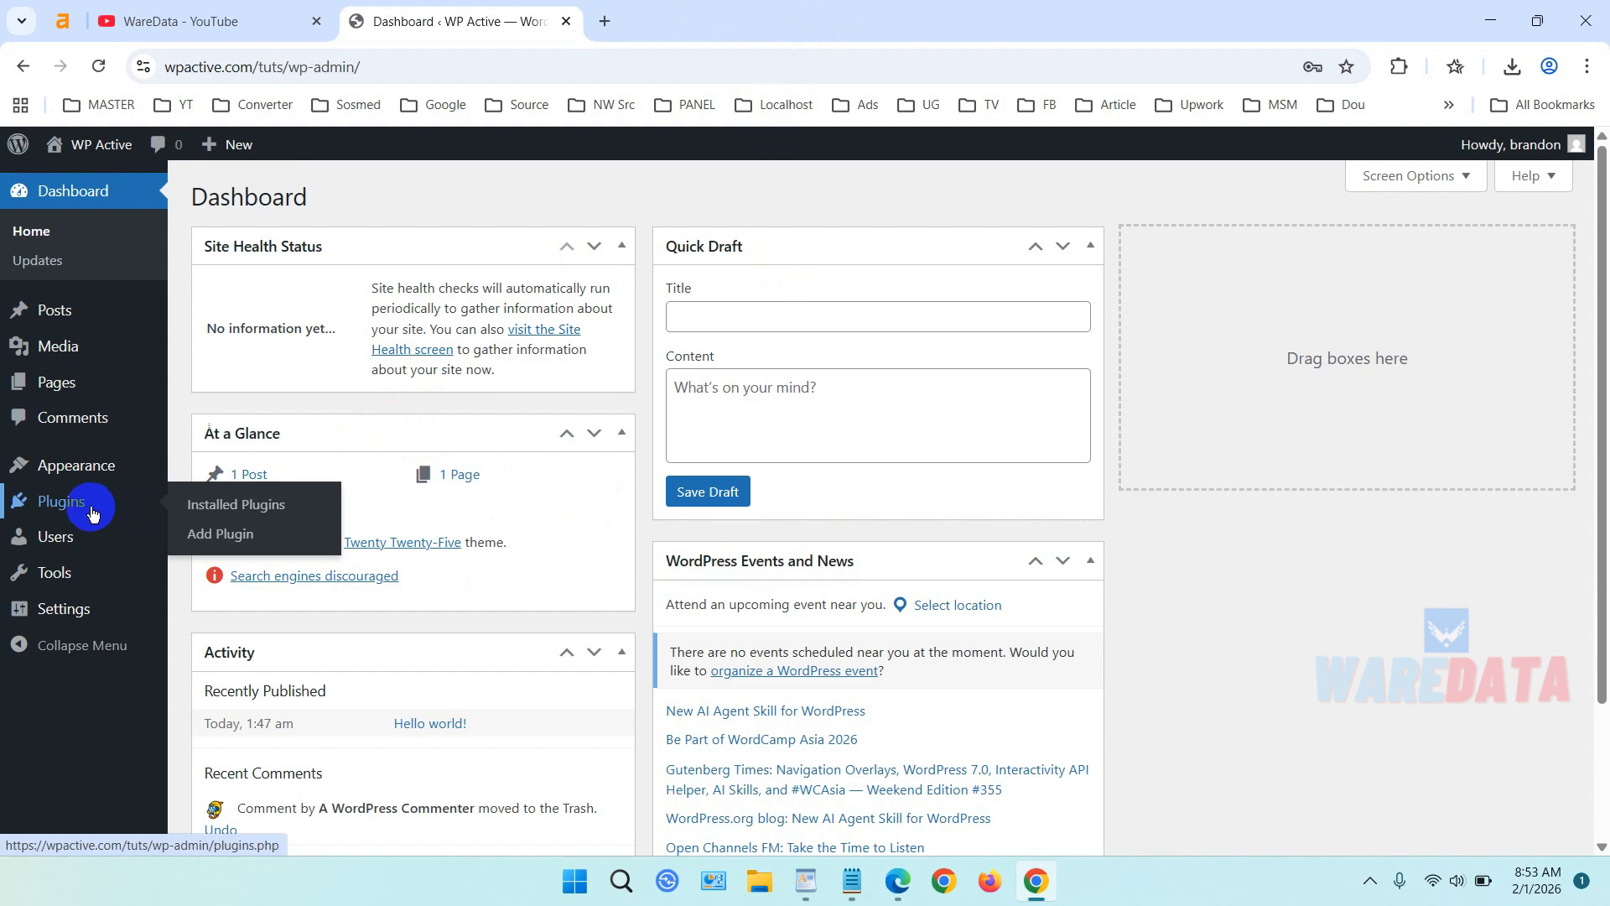
pyautogui.click(243, 540)
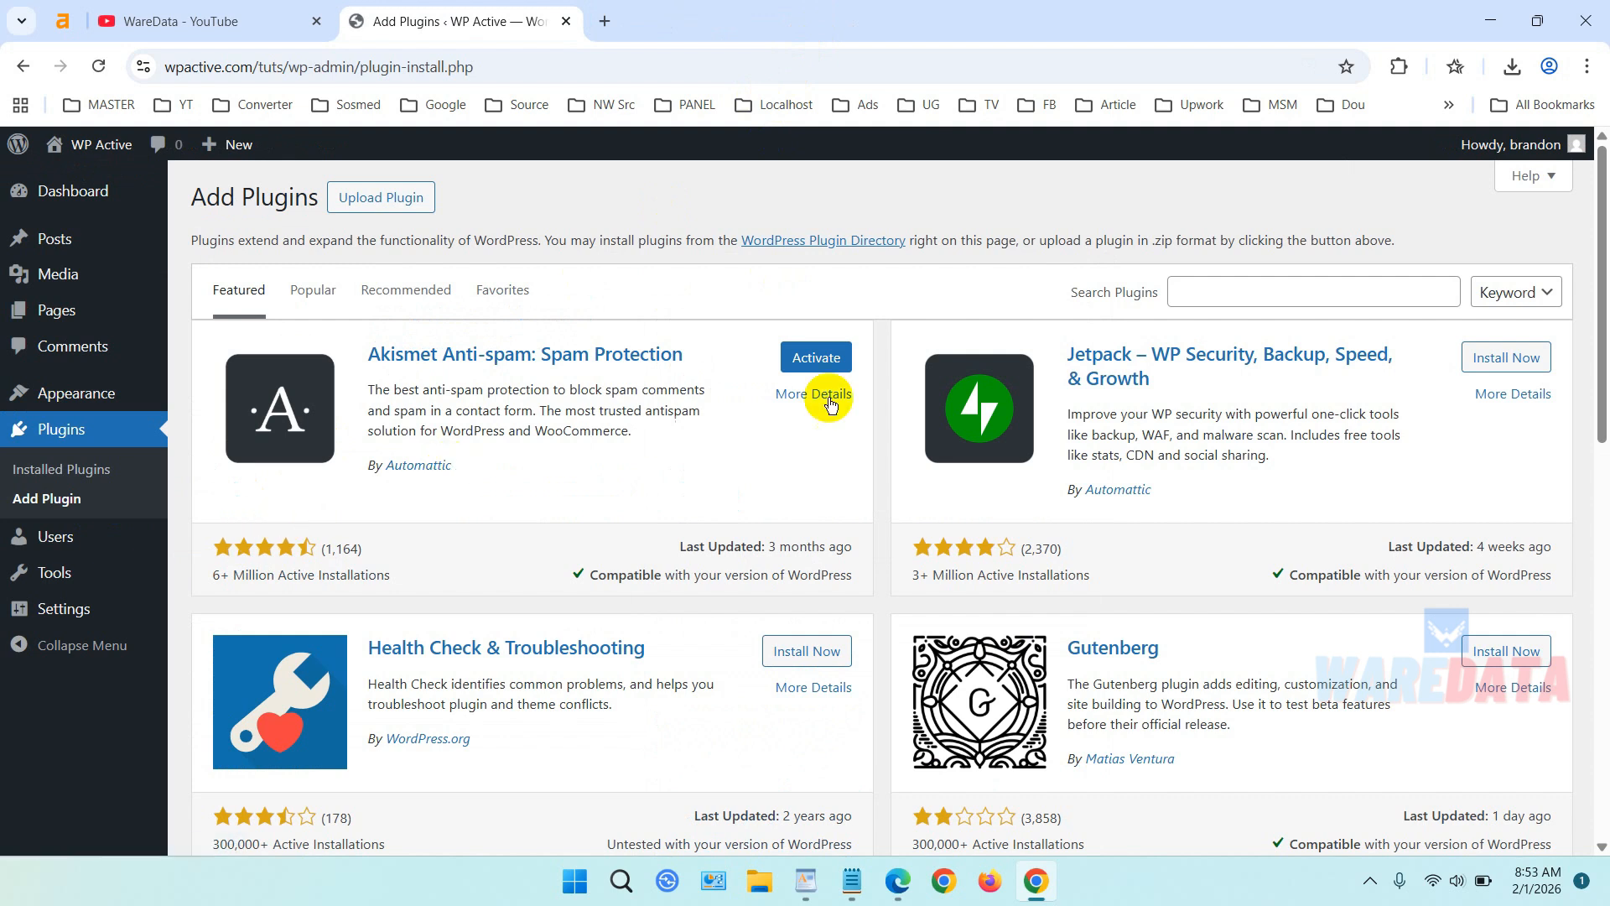
pyautogui.click(1186, 295)
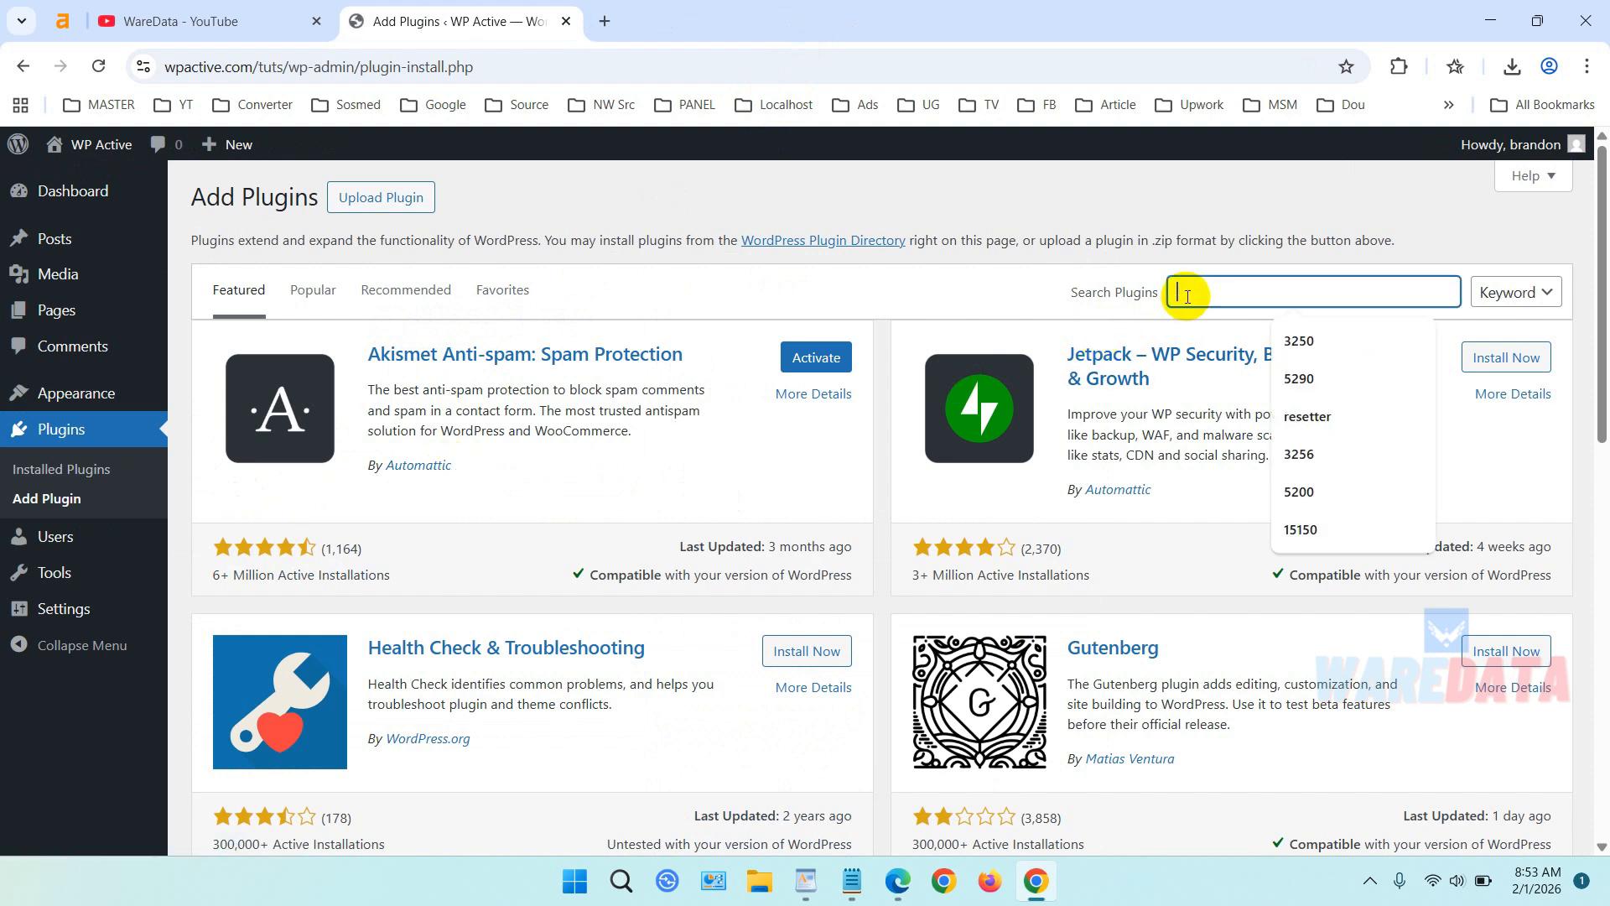
pyautogui.write('woocomerce')
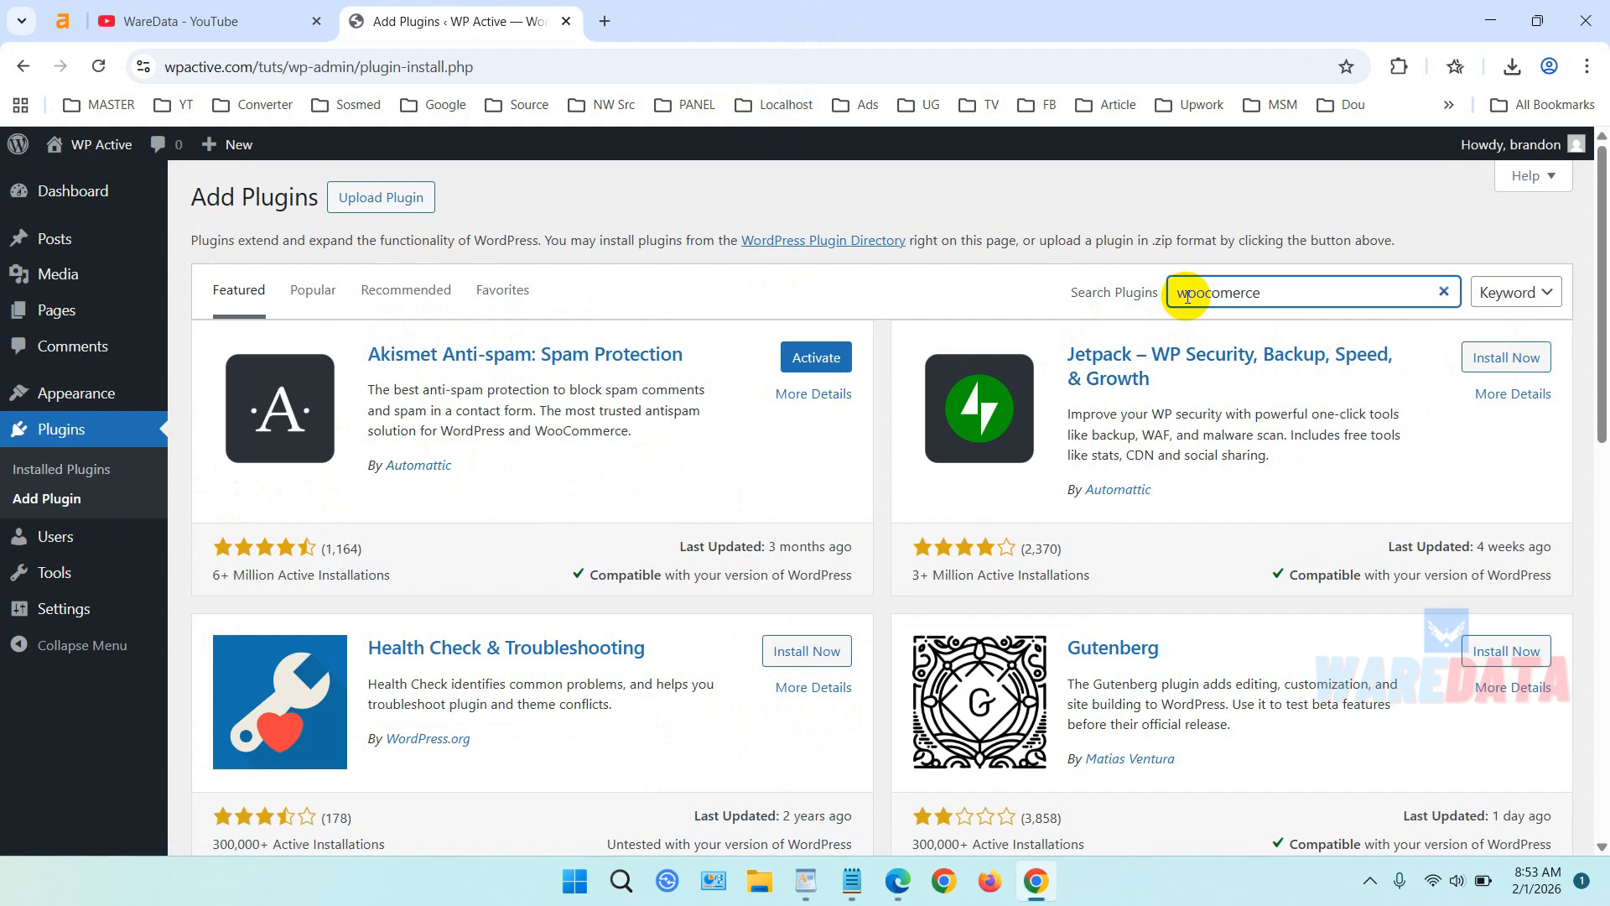
pyautogui.write('m')
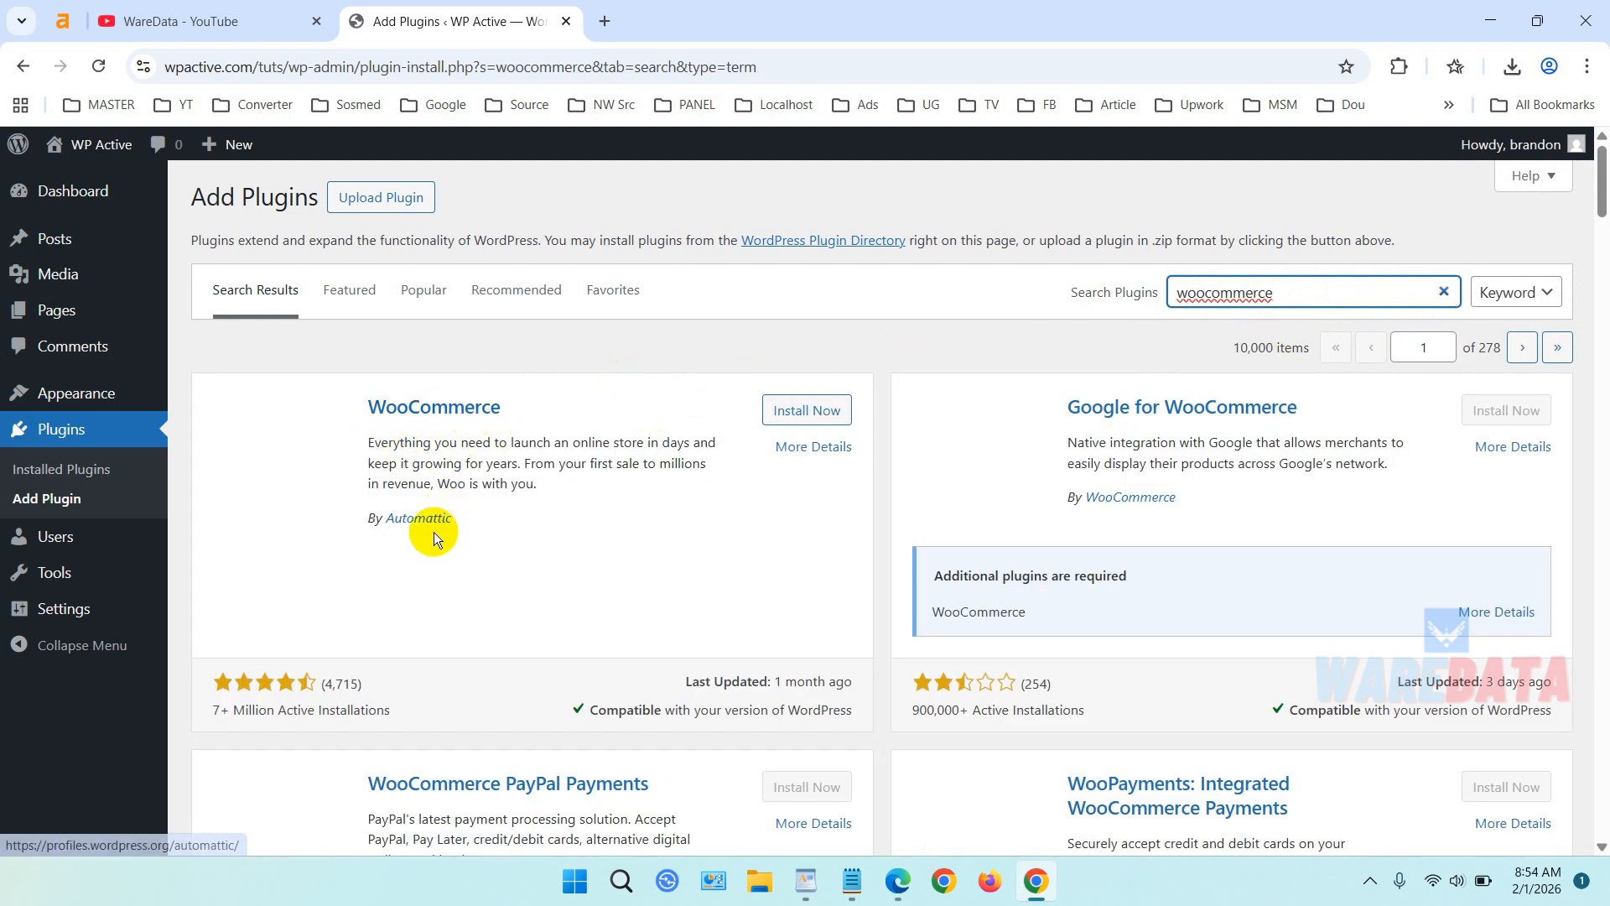
pyautogui.click(797, 411)
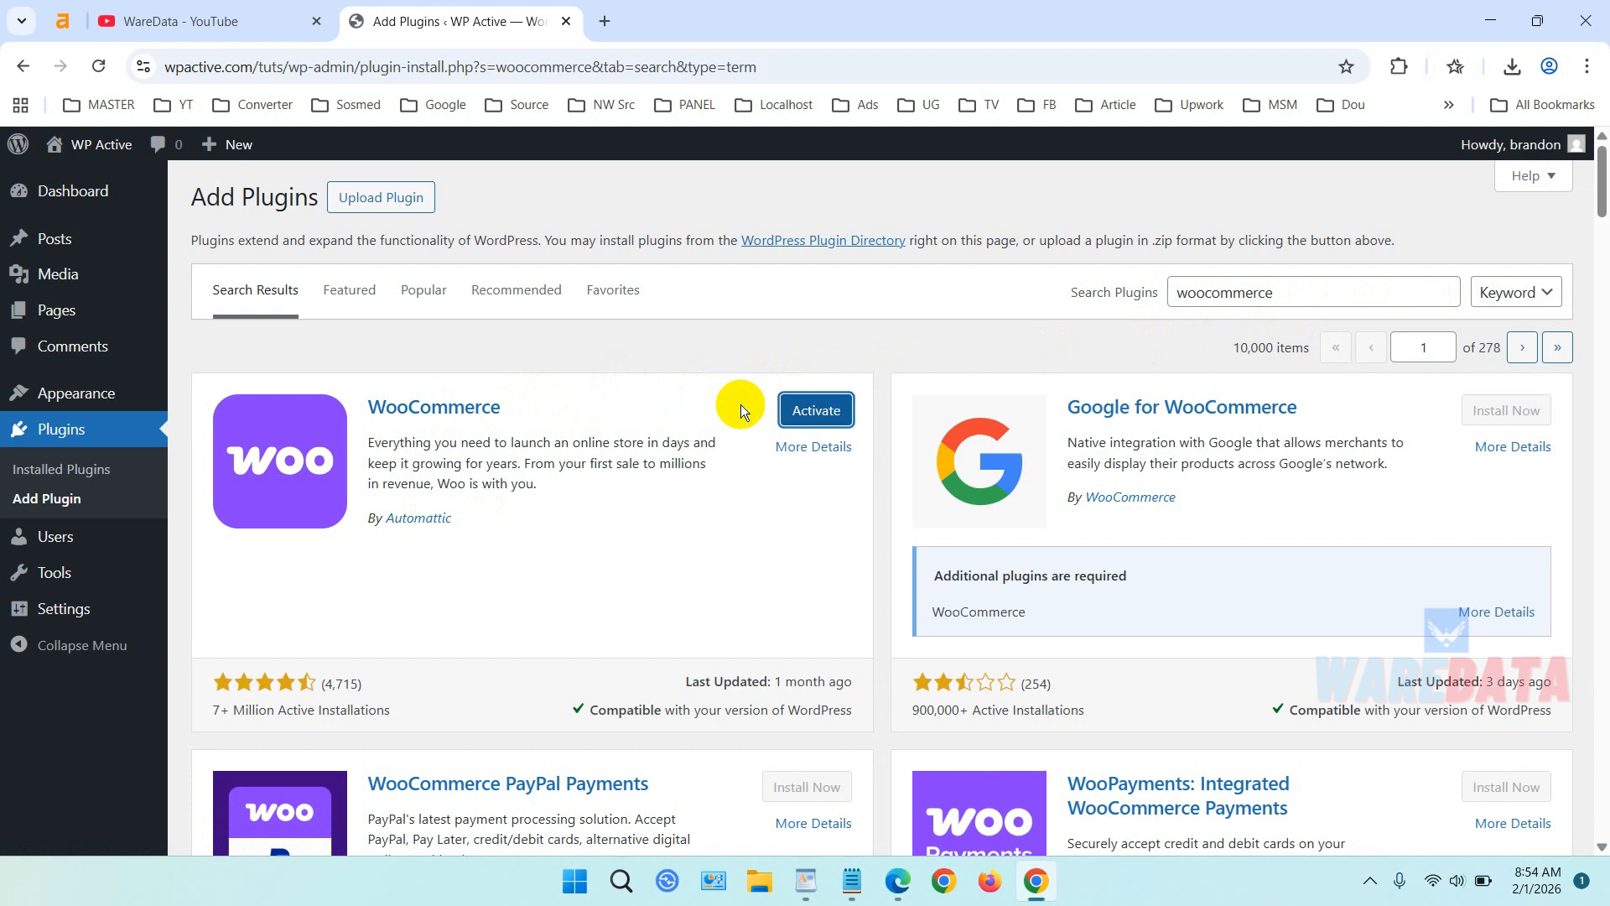
pyautogui.click(813, 411)
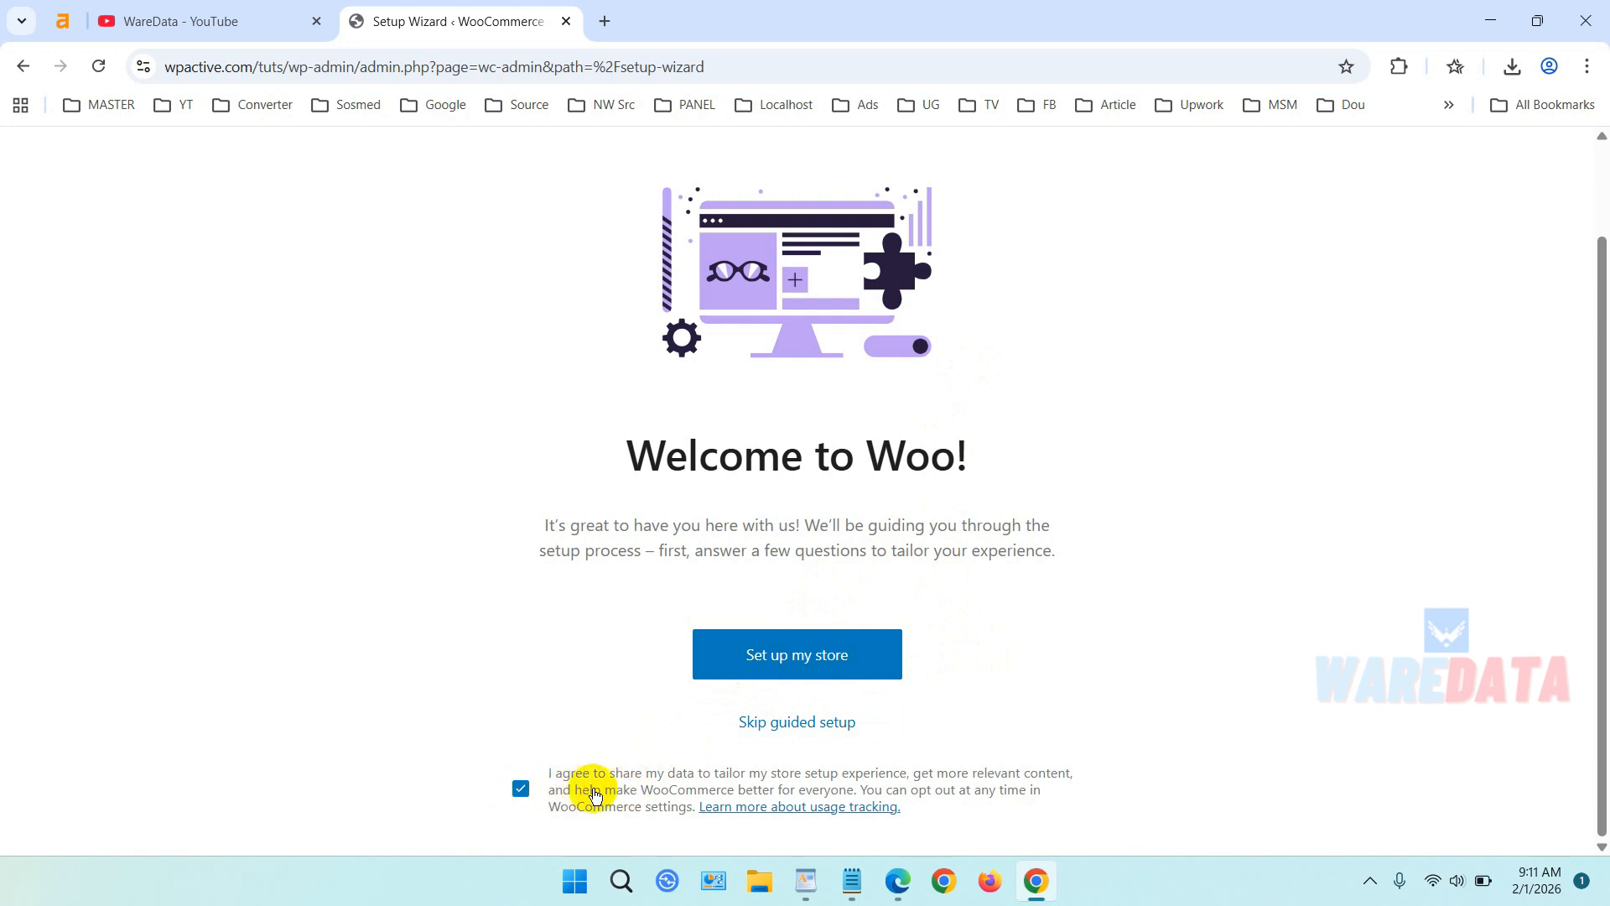
# - Start the guided store setup without agreeing to data sharing, and continue with "I'm just starting my business" as the profile
pyautogui.click(521, 793)
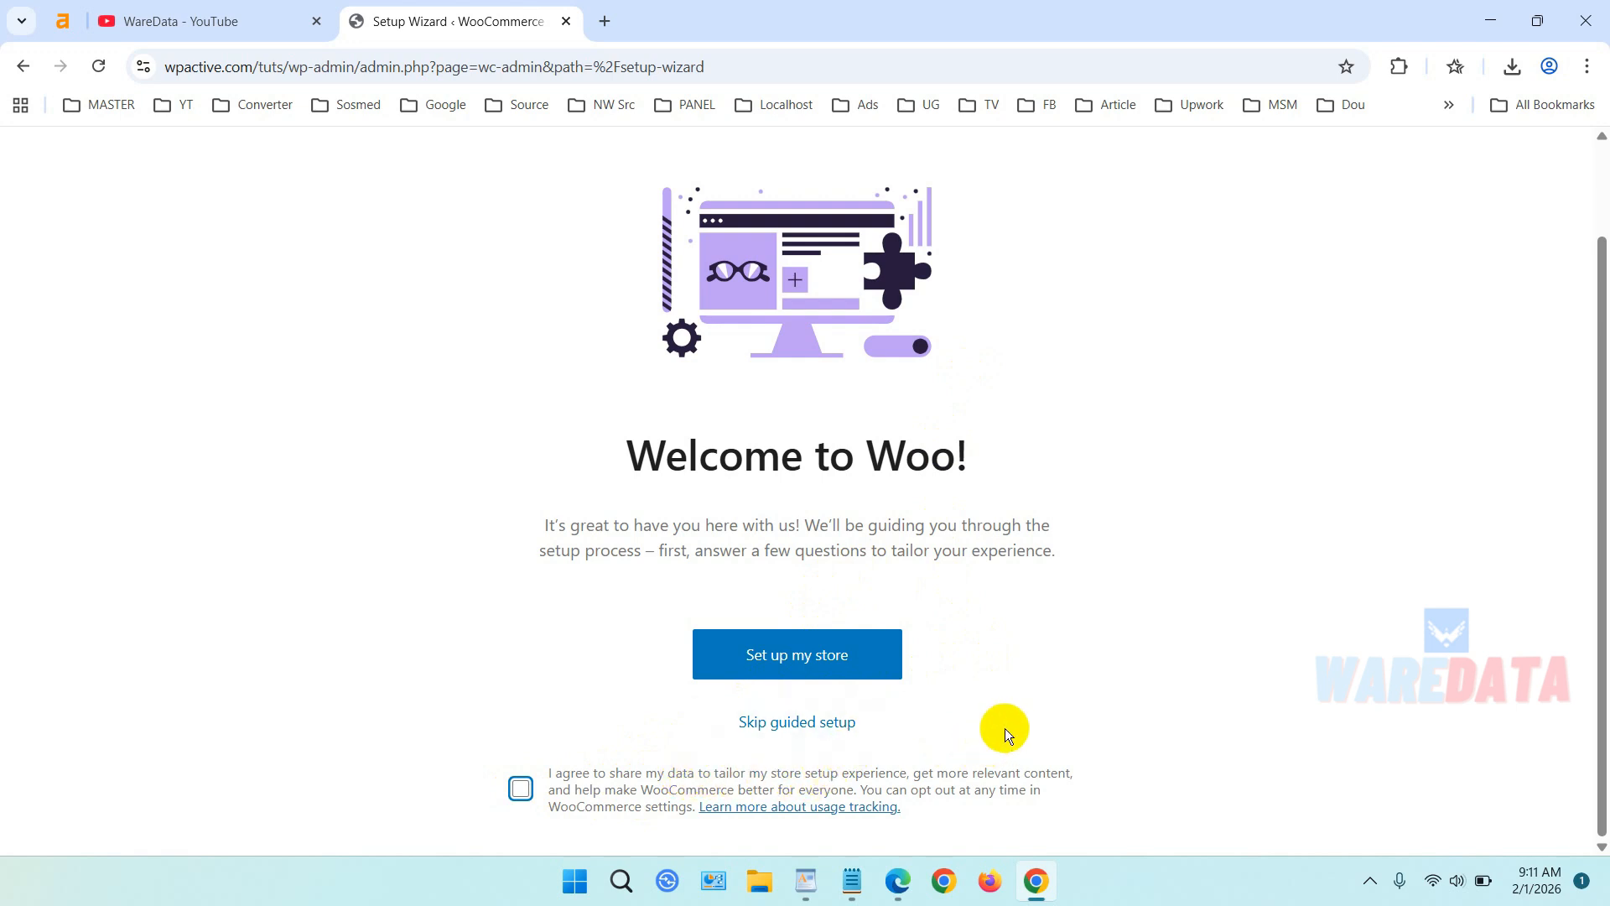
pyautogui.click(801, 659)
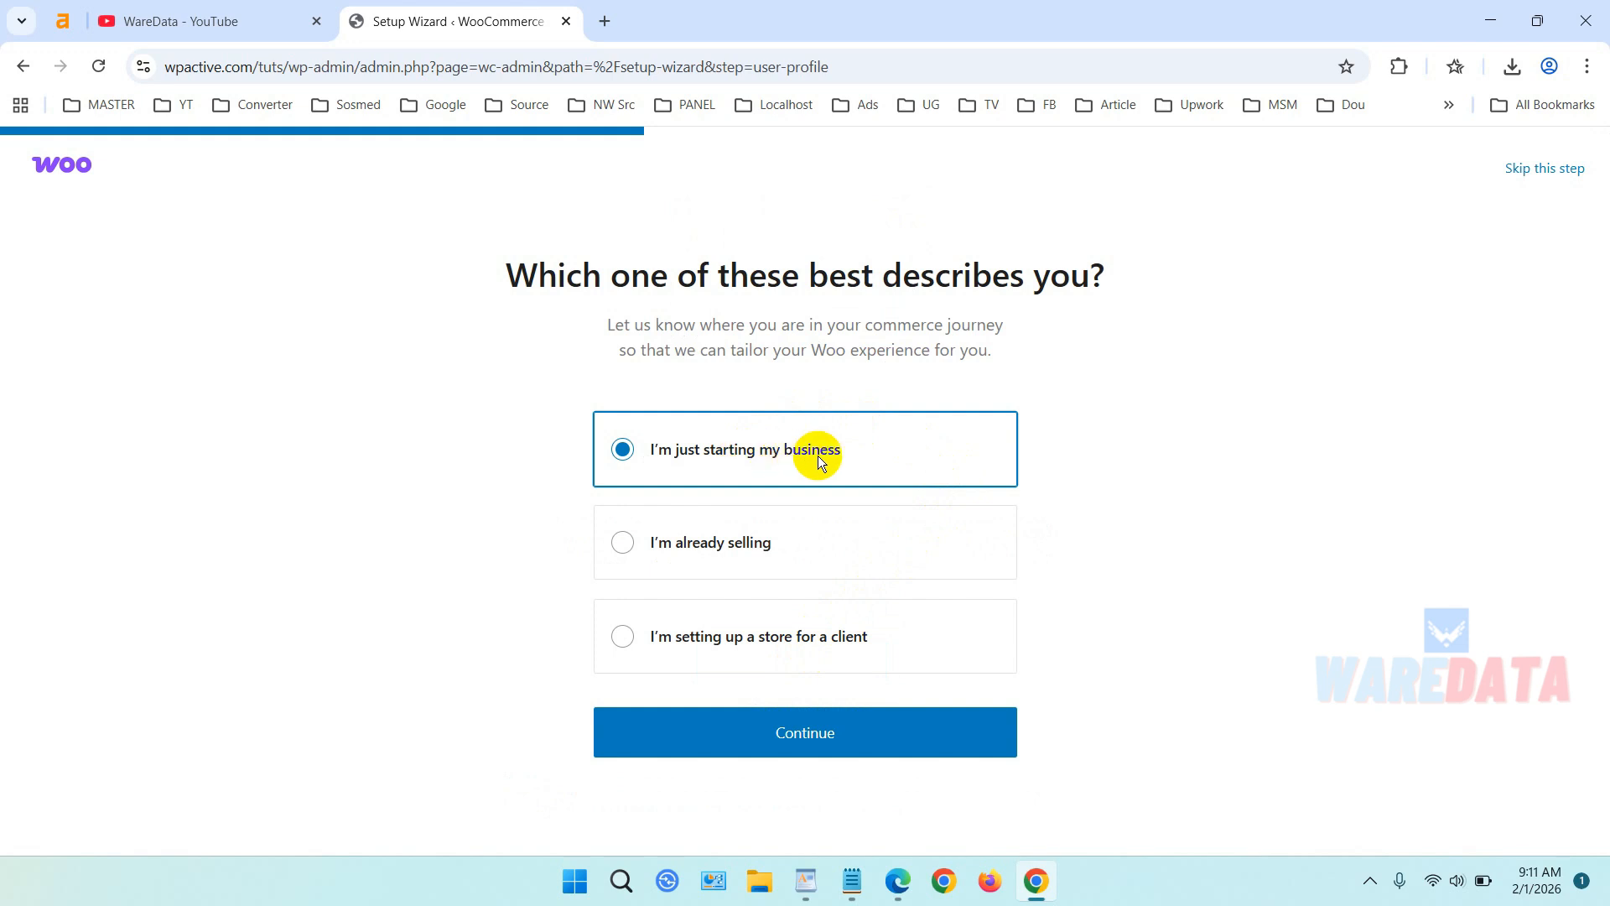
pyautogui.click(870, 731)
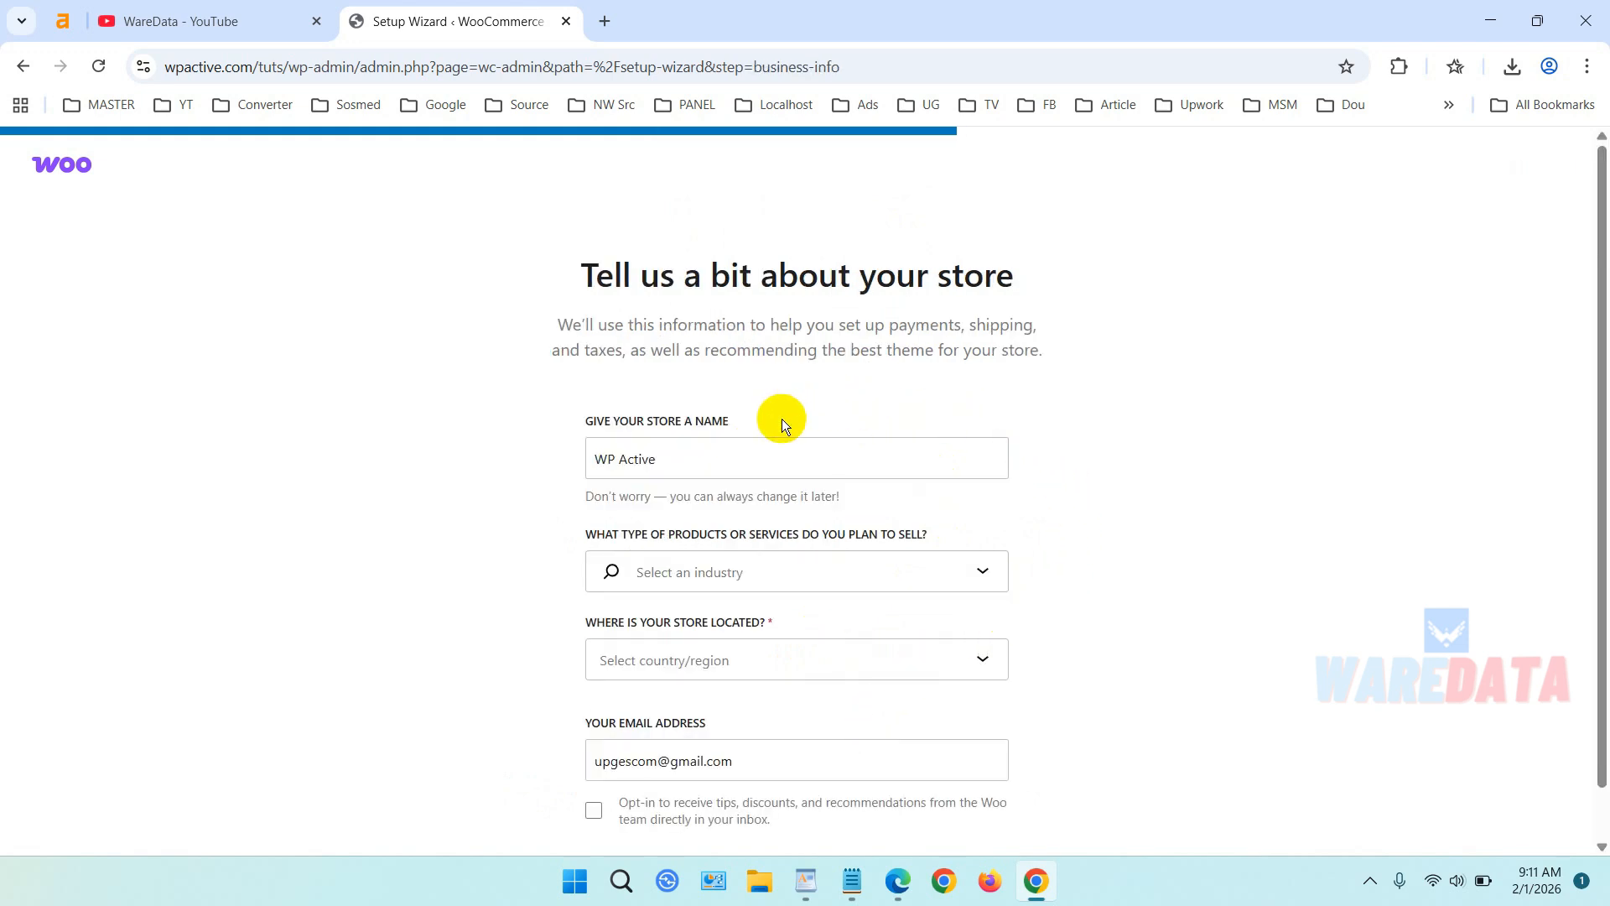
# - Set the store's industry to Clothing and accessories and its location to United States (US) — Alaska, and submit the store details
pyautogui.scroll(-1, 889, 415)
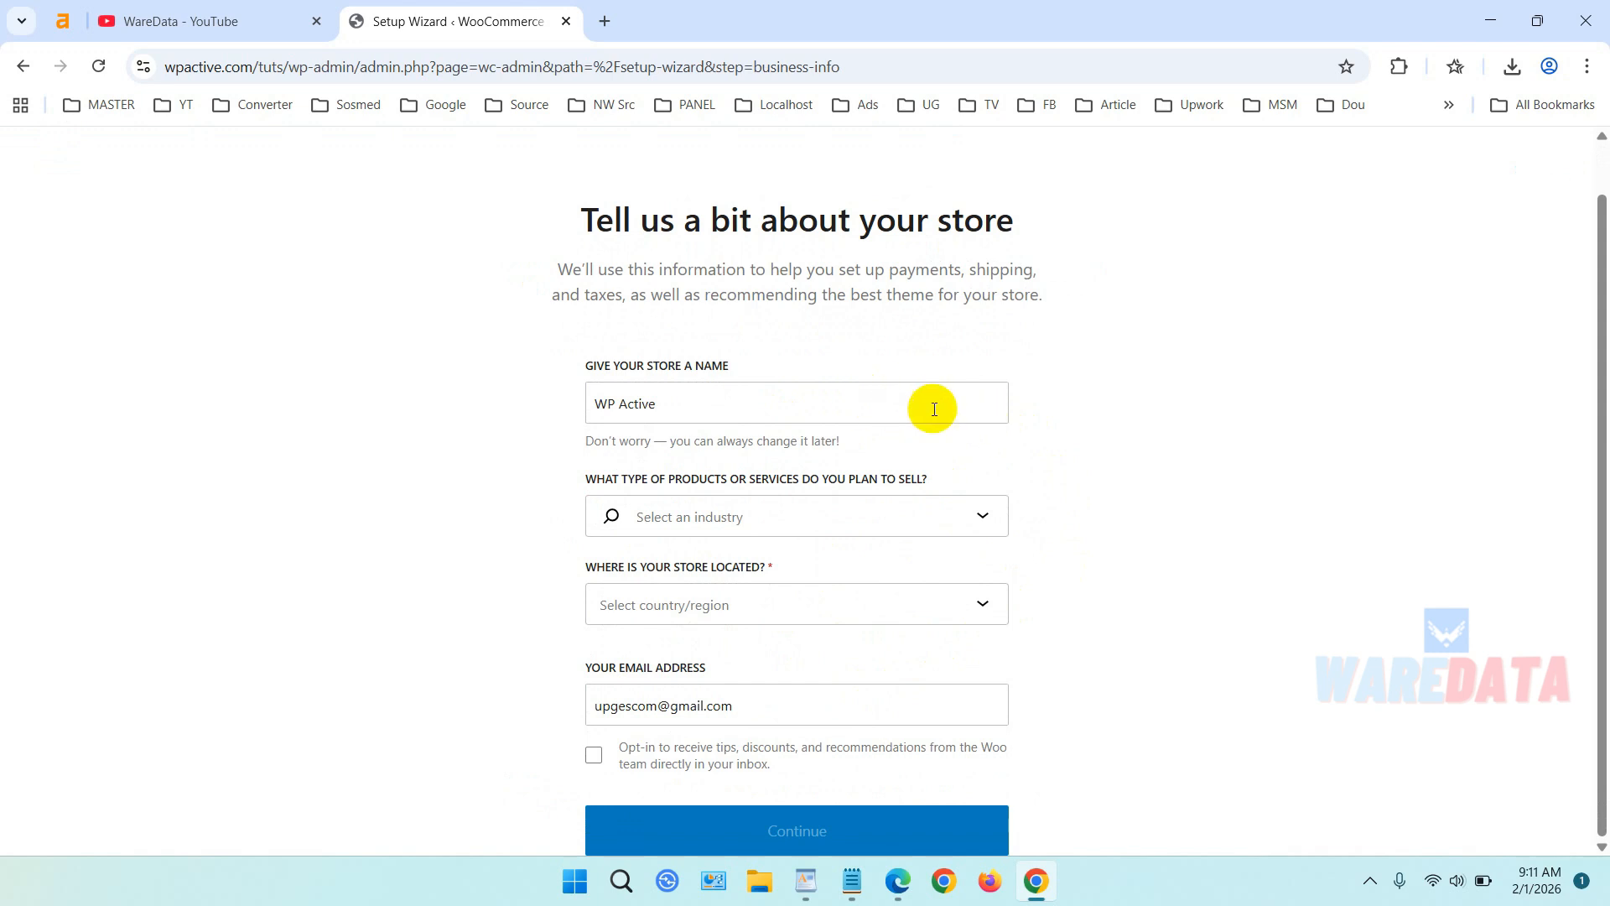
pyautogui.click(956, 518)
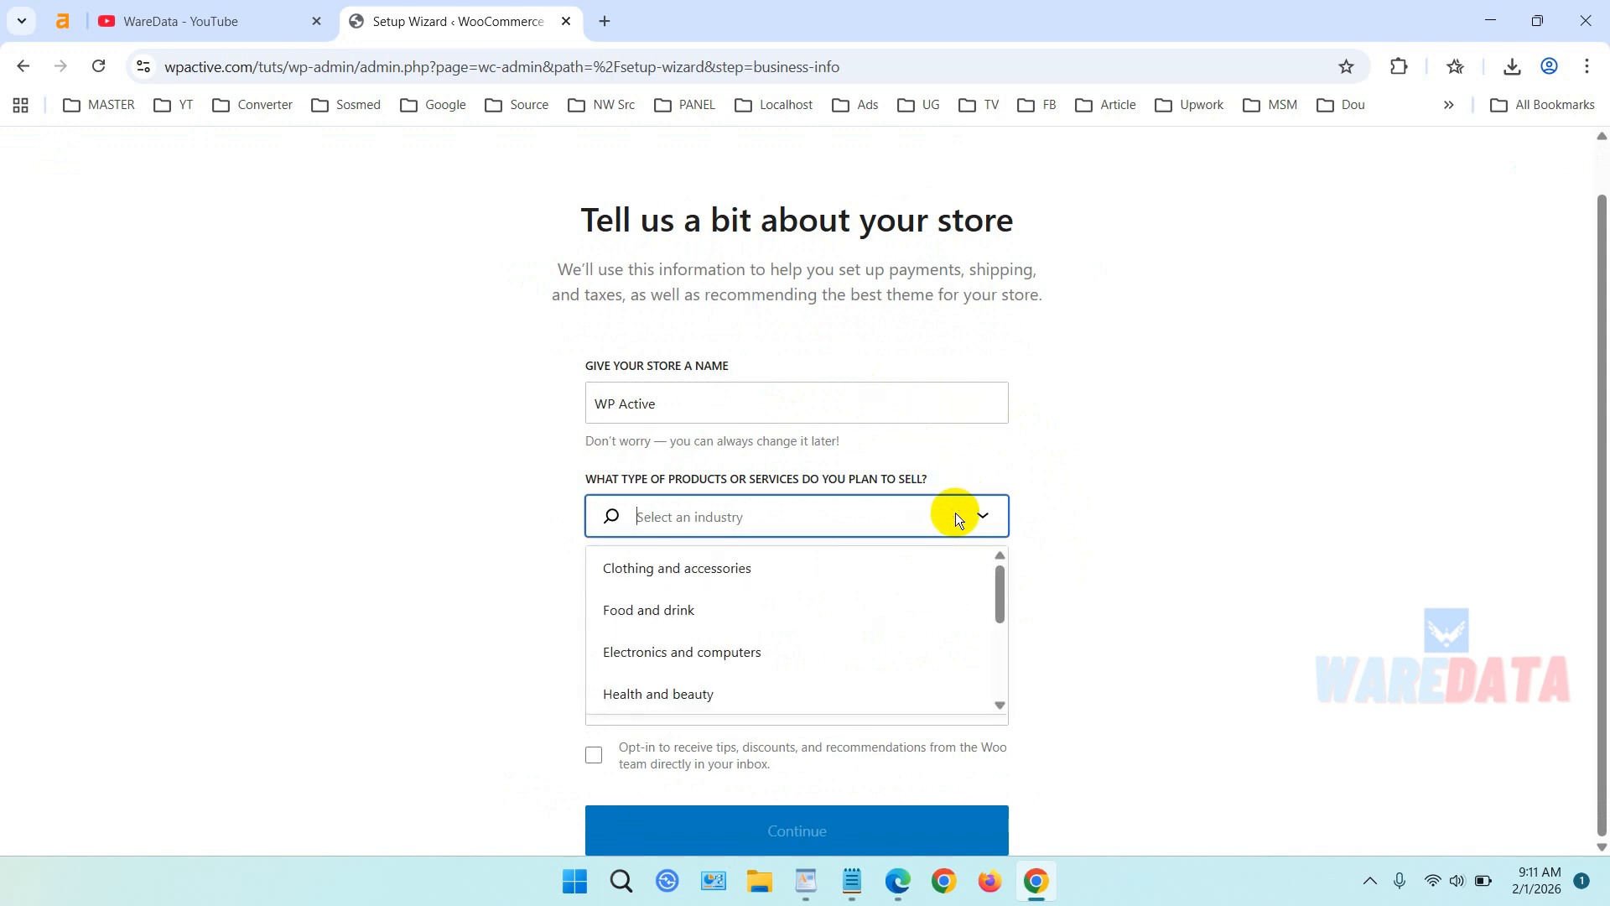
pyautogui.click(835, 572)
pyautogui.click(983, 602)
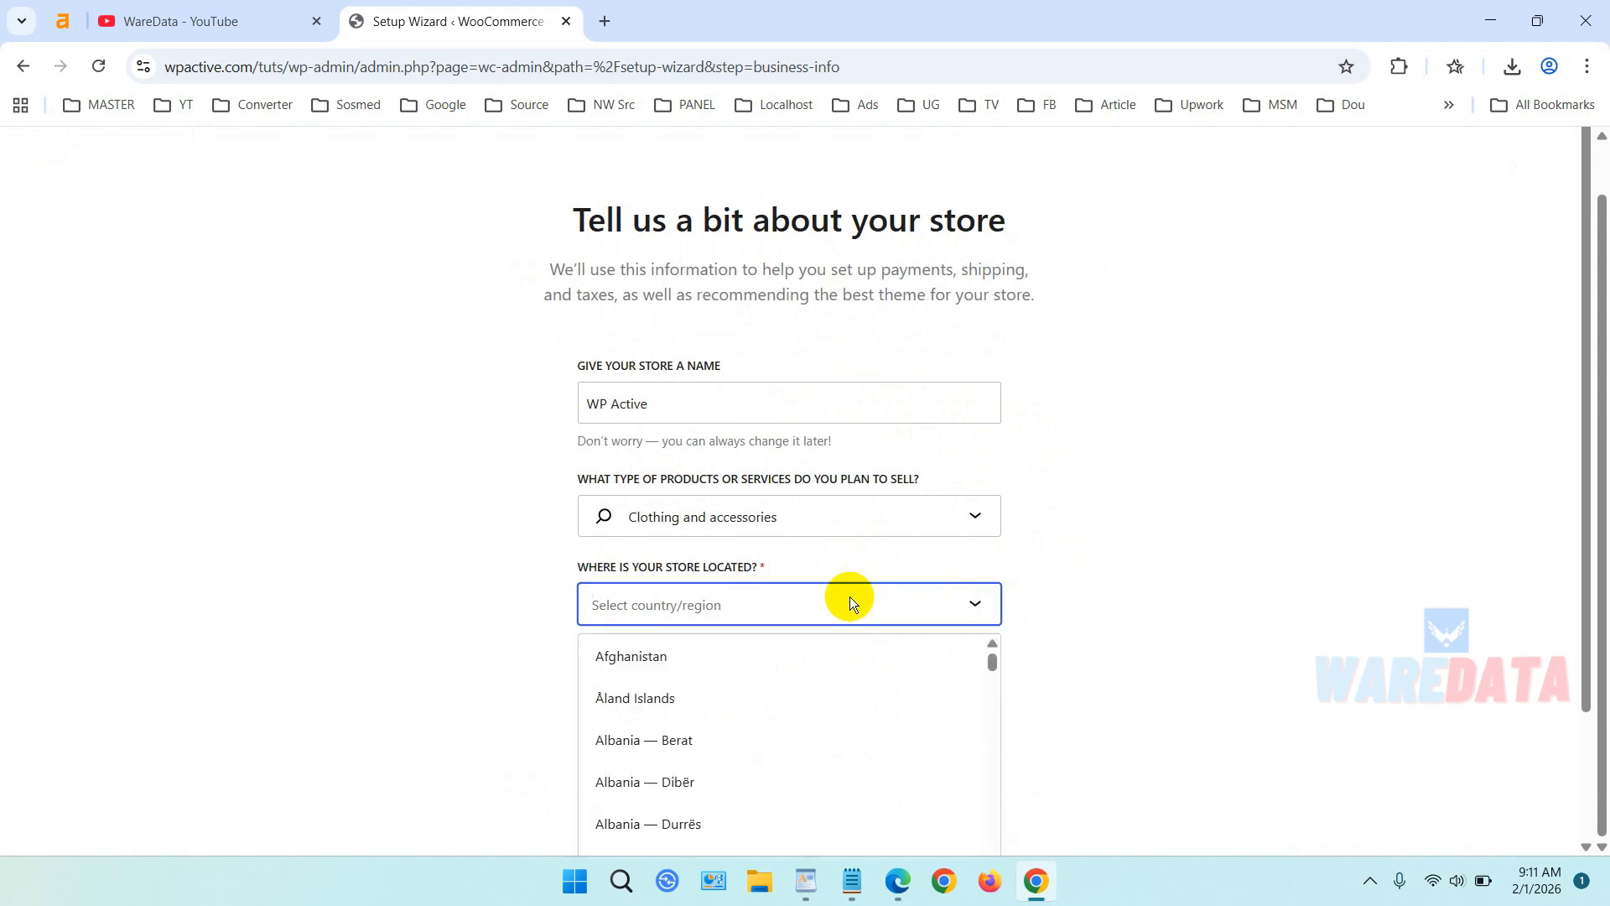
pyautogui.write('unite')
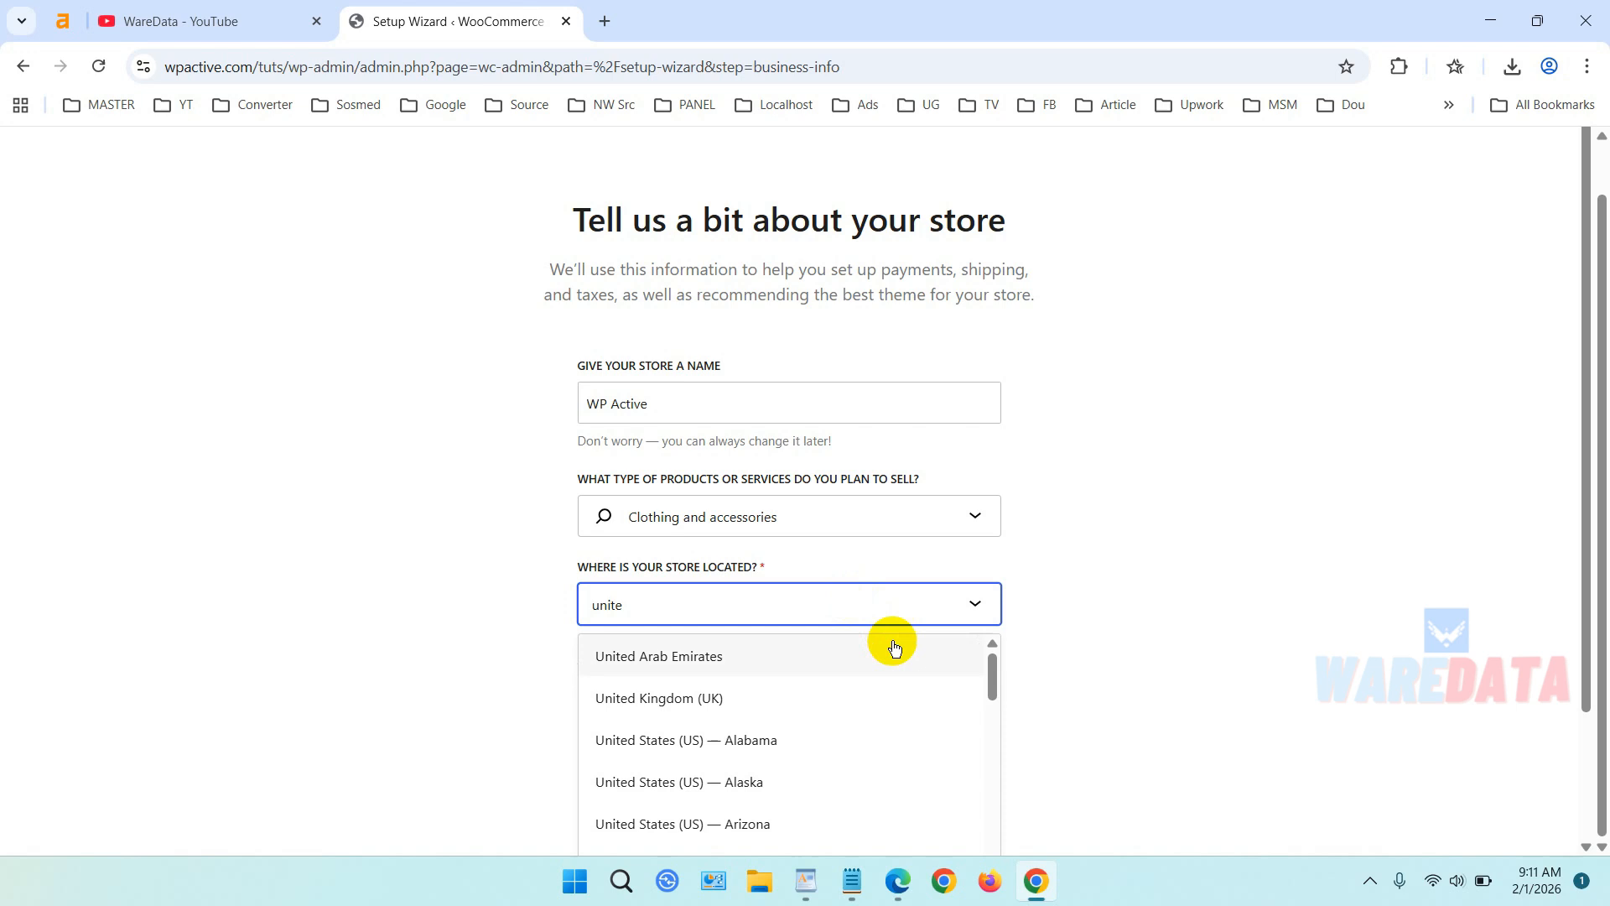
pyautogui.scroll(-1, 893, 654)
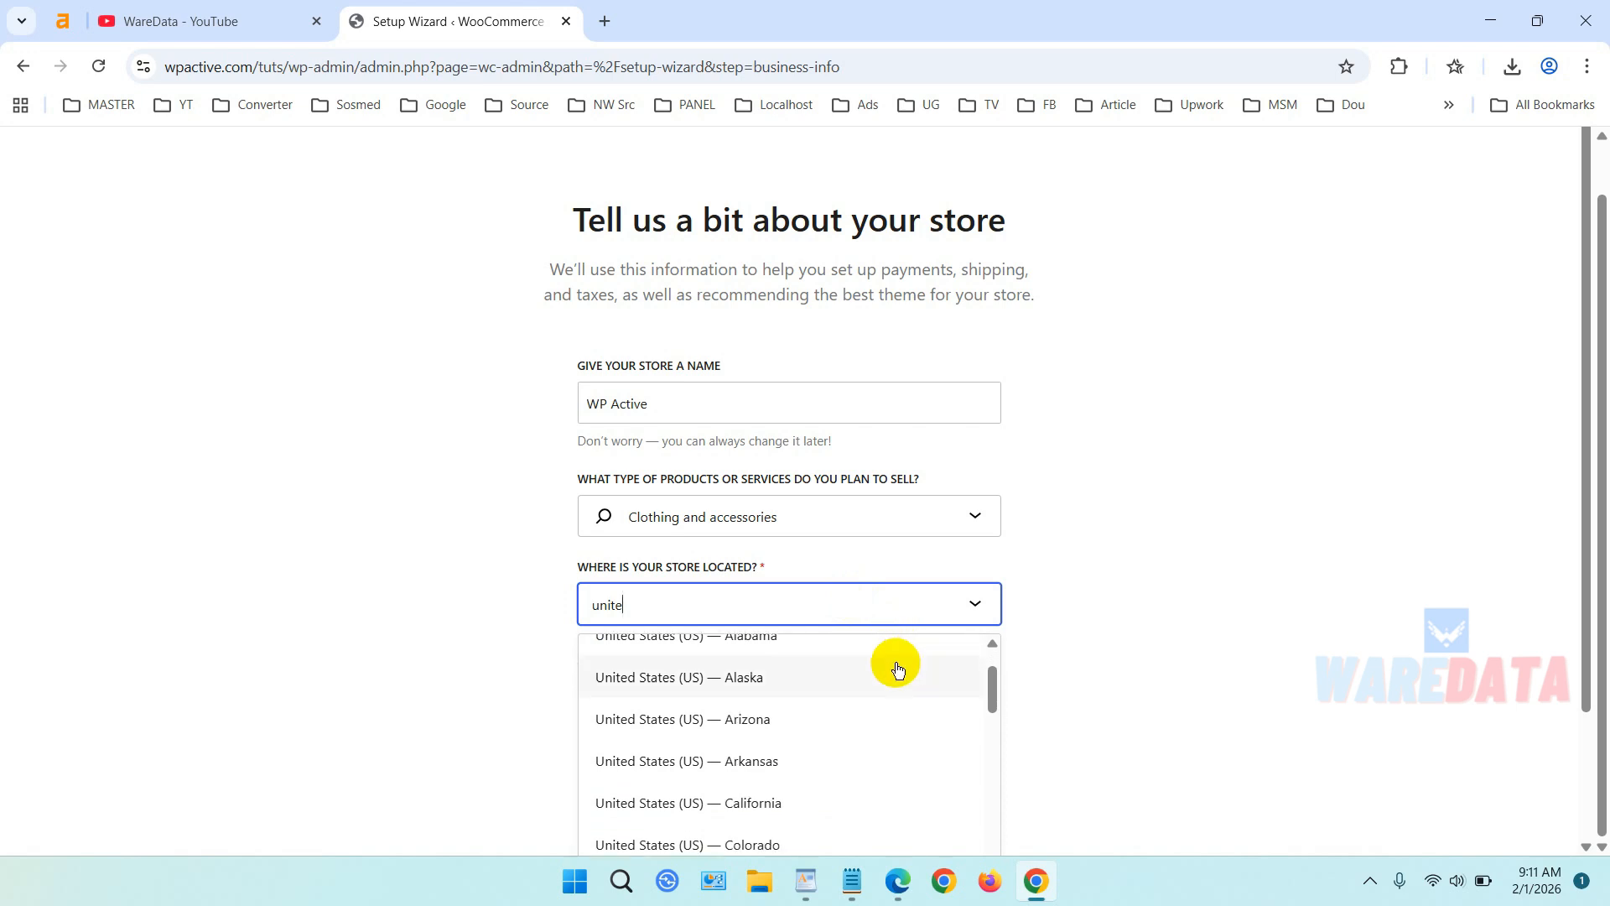
pyautogui.click(844, 678)
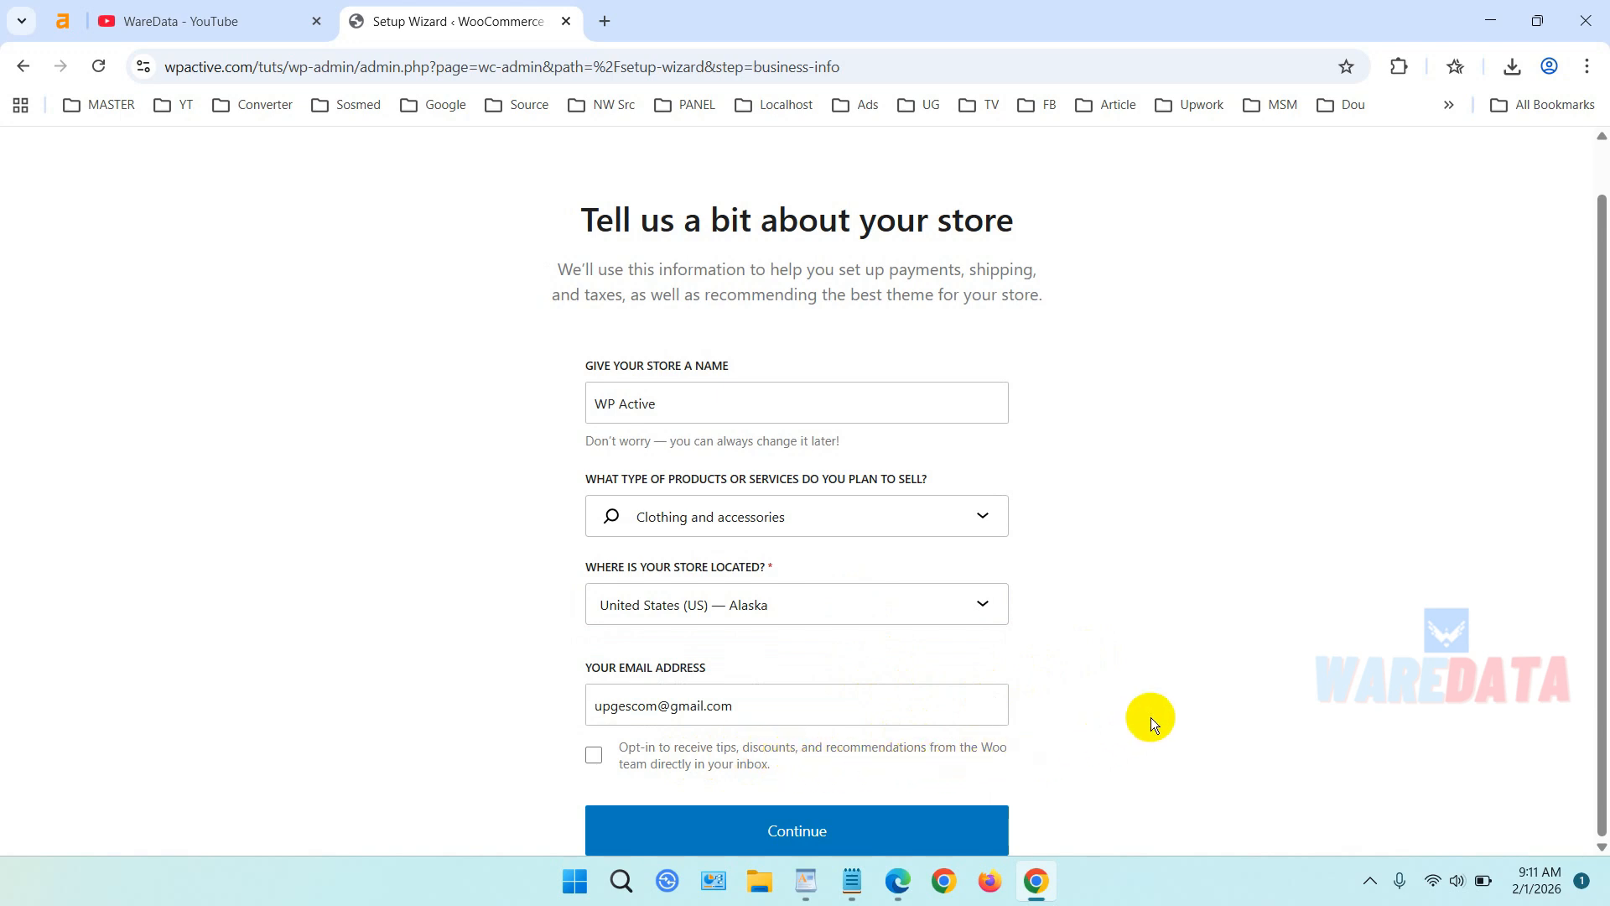
pyautogui.click(822, 833)
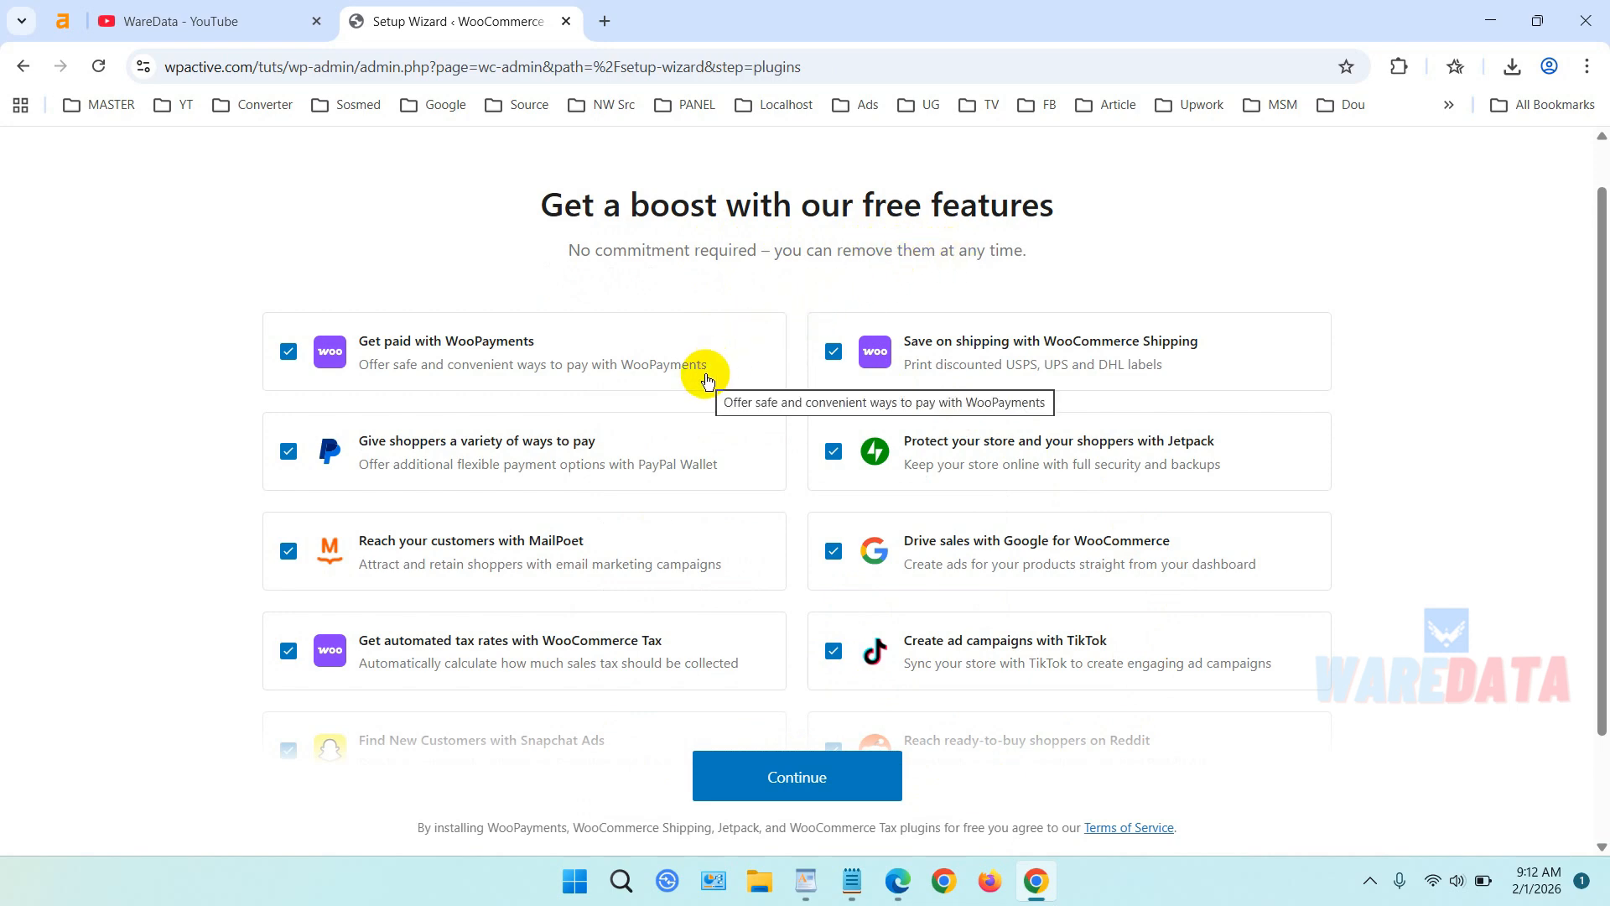
# - Deselect all ten optional free features, from WooPayments to Reddit, and continue the setup without them
pyautogui.scroll(-2, 733, 373)
pyautogui.scroll(2, 737, 389)
pyautogui.scroll(-2, 736, 390)
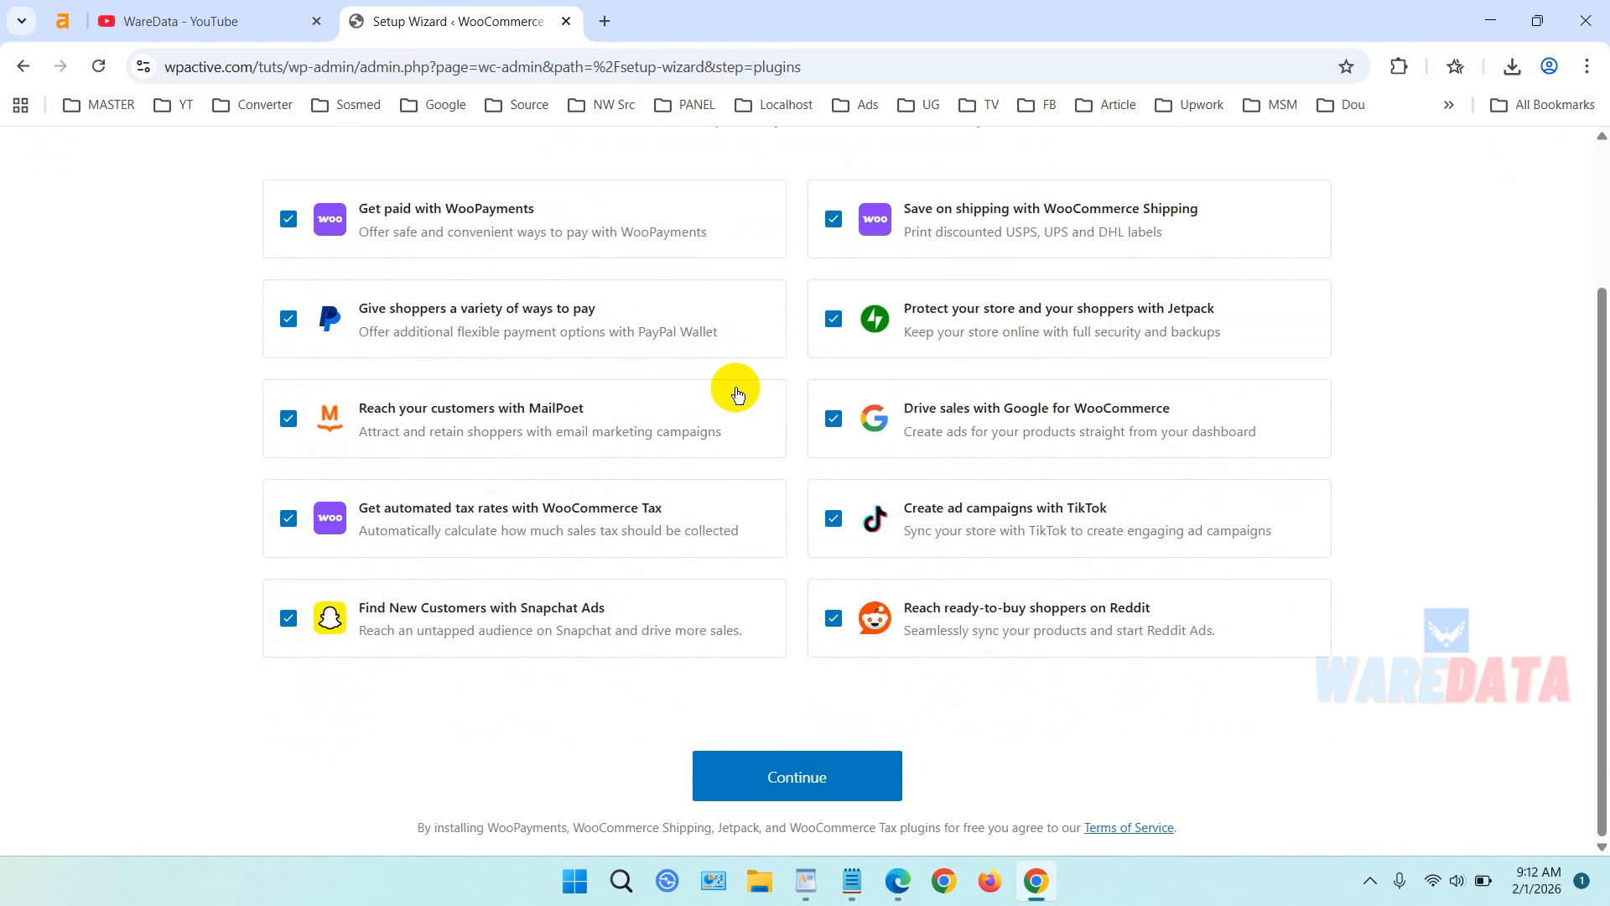
pyautogui.click(287, 219)
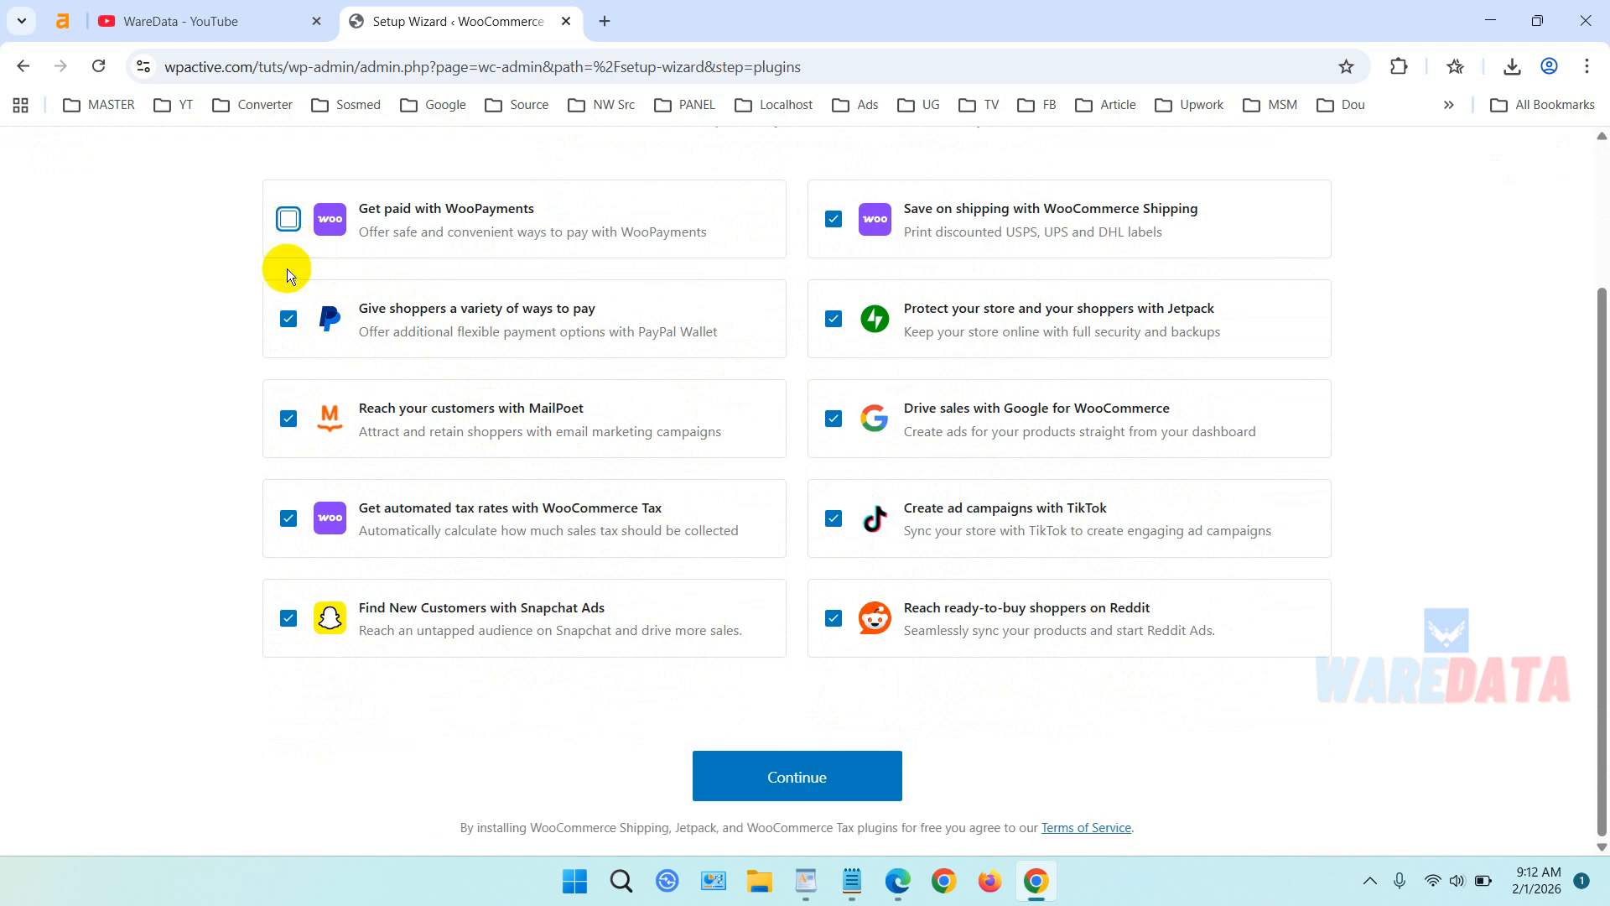
pyautogui.click(288, 318)
pyautogui.click(286, 418)
pyautogui.click(287, 517)
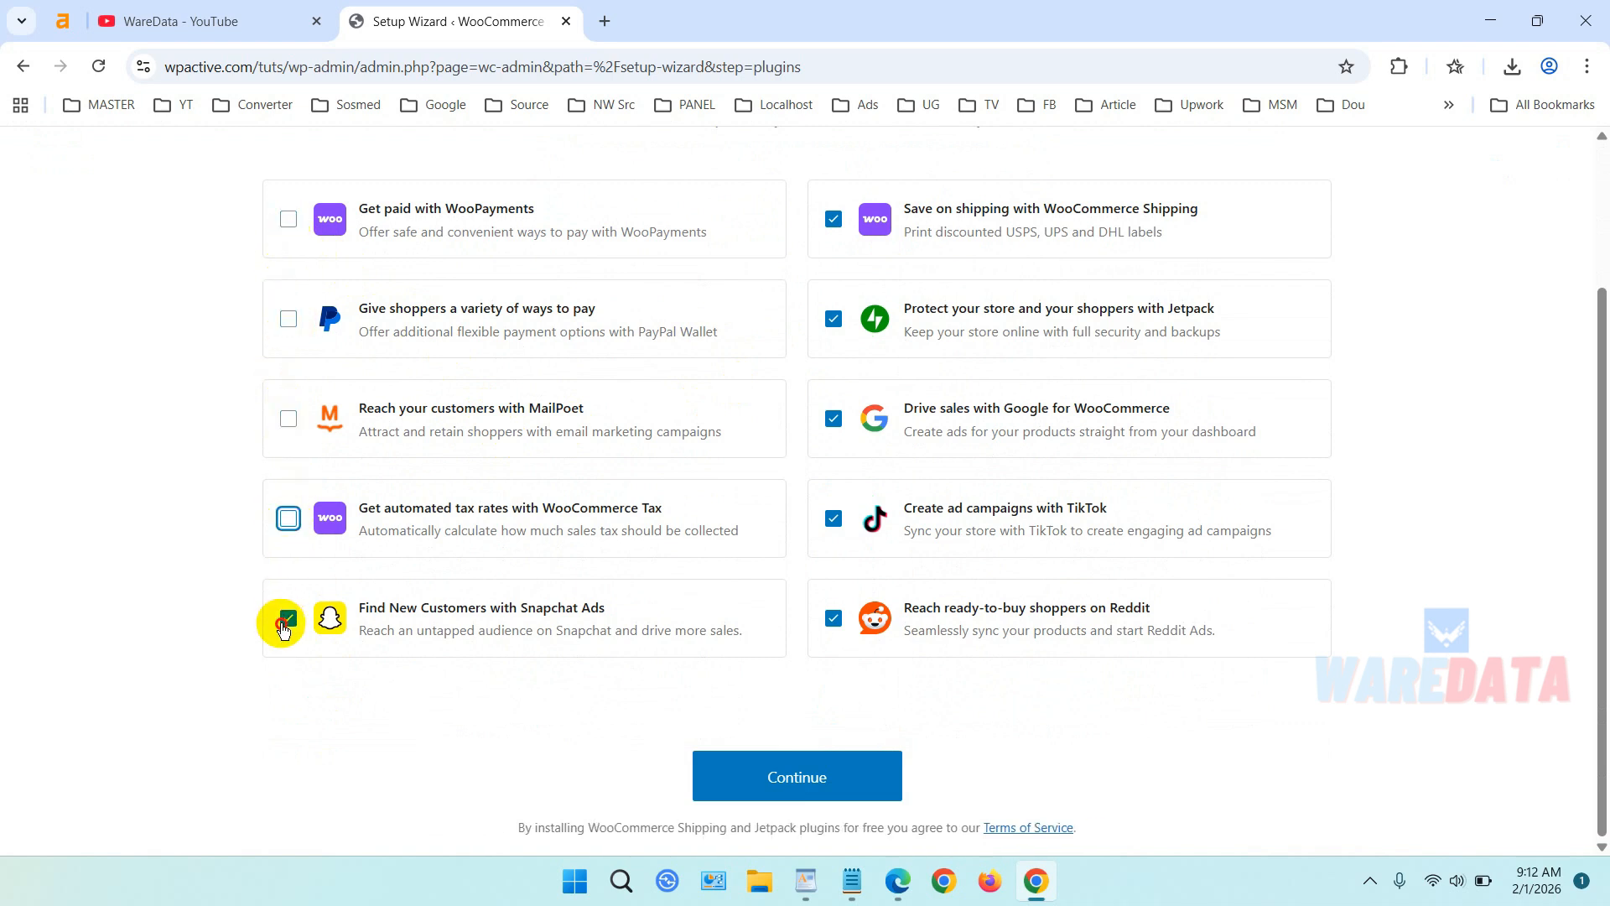
pyautogui.click(287, 618)
pyautogui.click(833, 618)
pyautogui.click(833, 517)
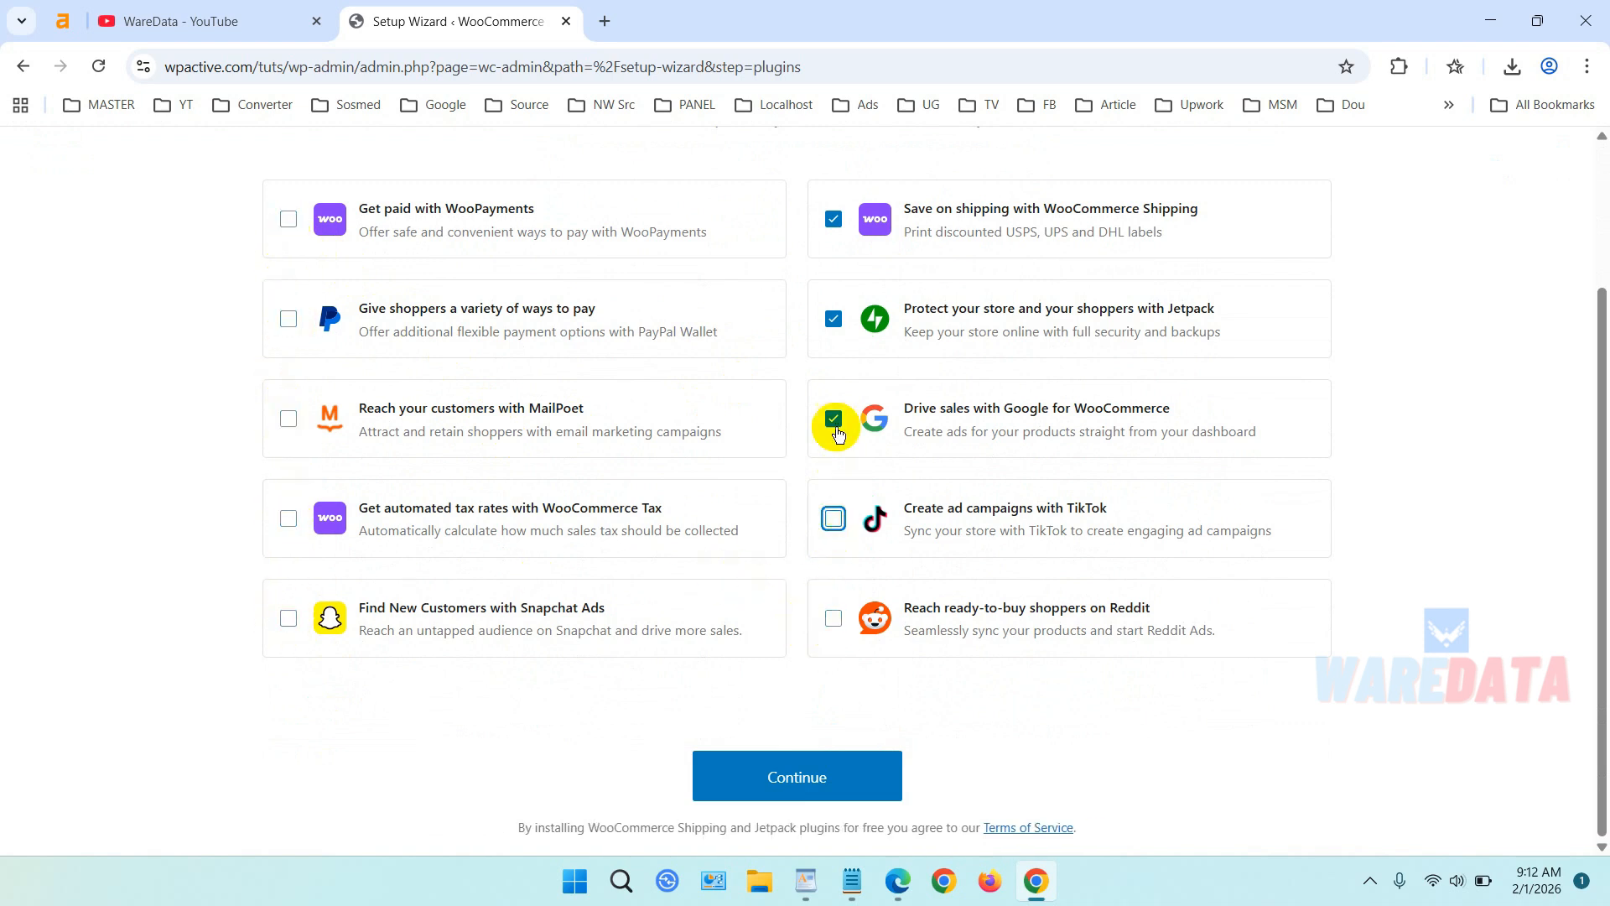
pyautogui.click(833, 419)
pyautogui.click(832, 319)
pyautogui.click(832, 218)
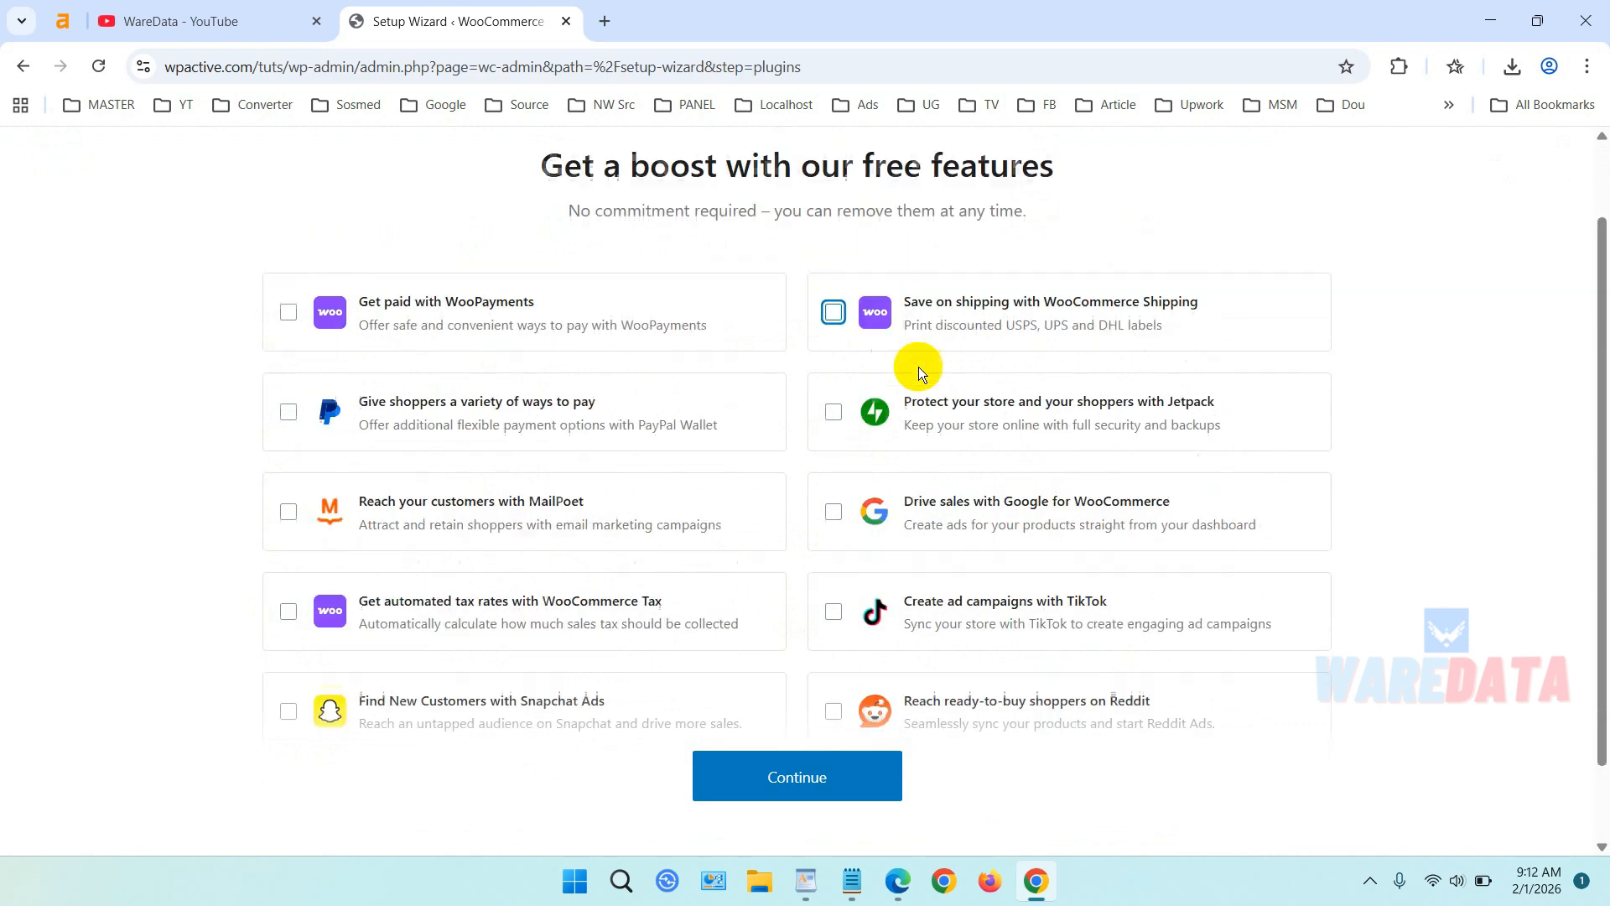
pyautogui.click(845, 780)
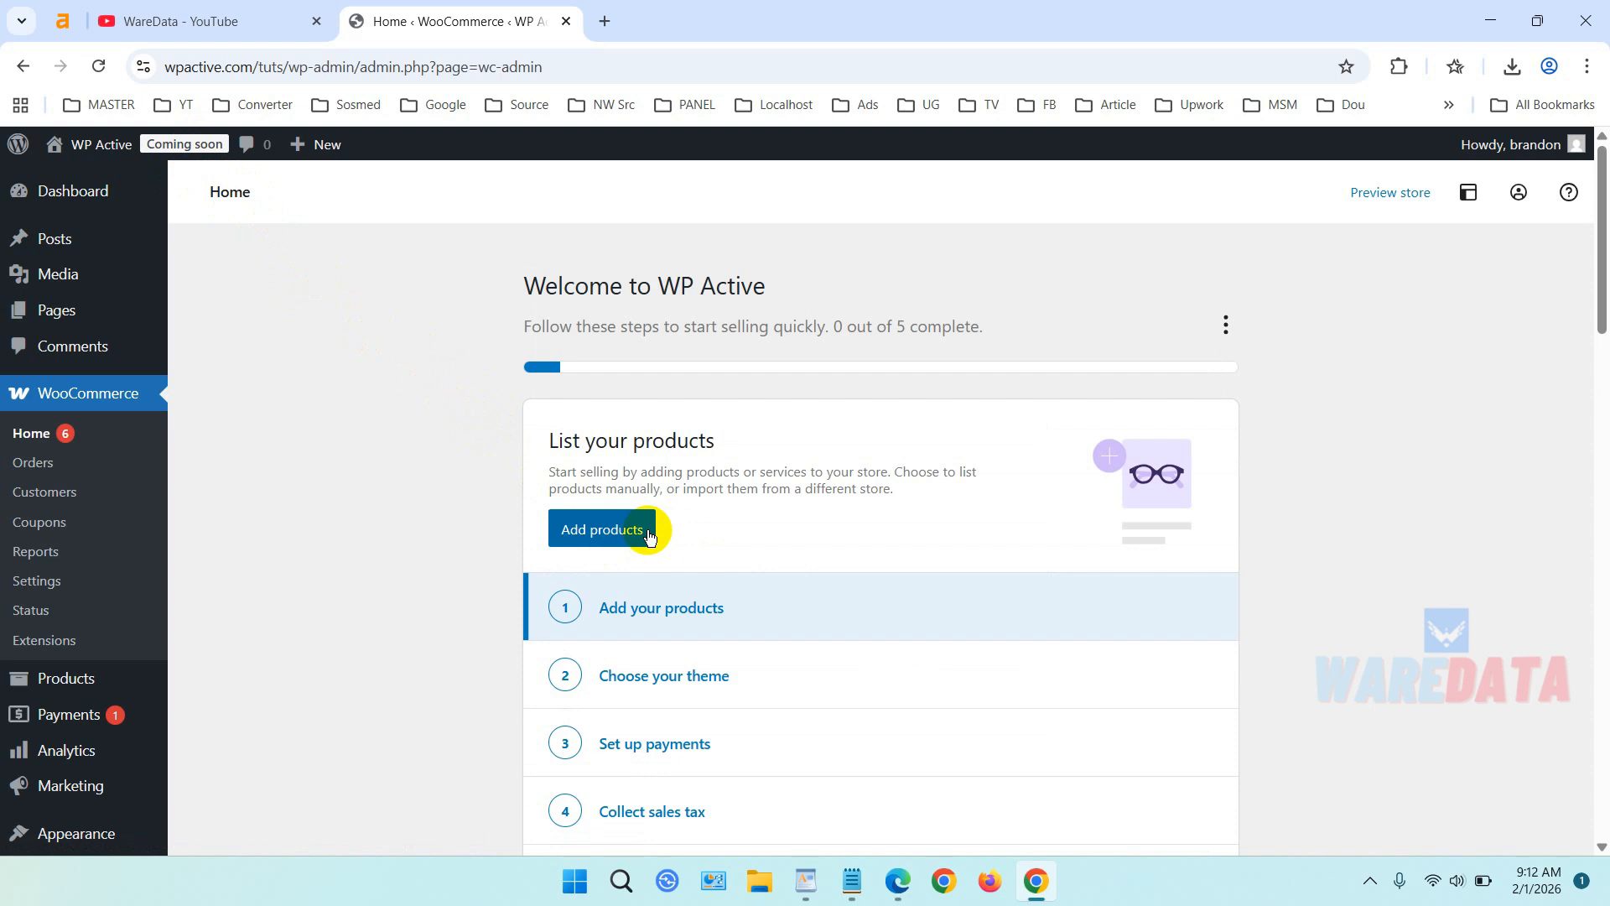
# - Examine the WooCommerce home page with its setup checklist and the store sections added to the admin navigation
pyautogui.click(159, 457)
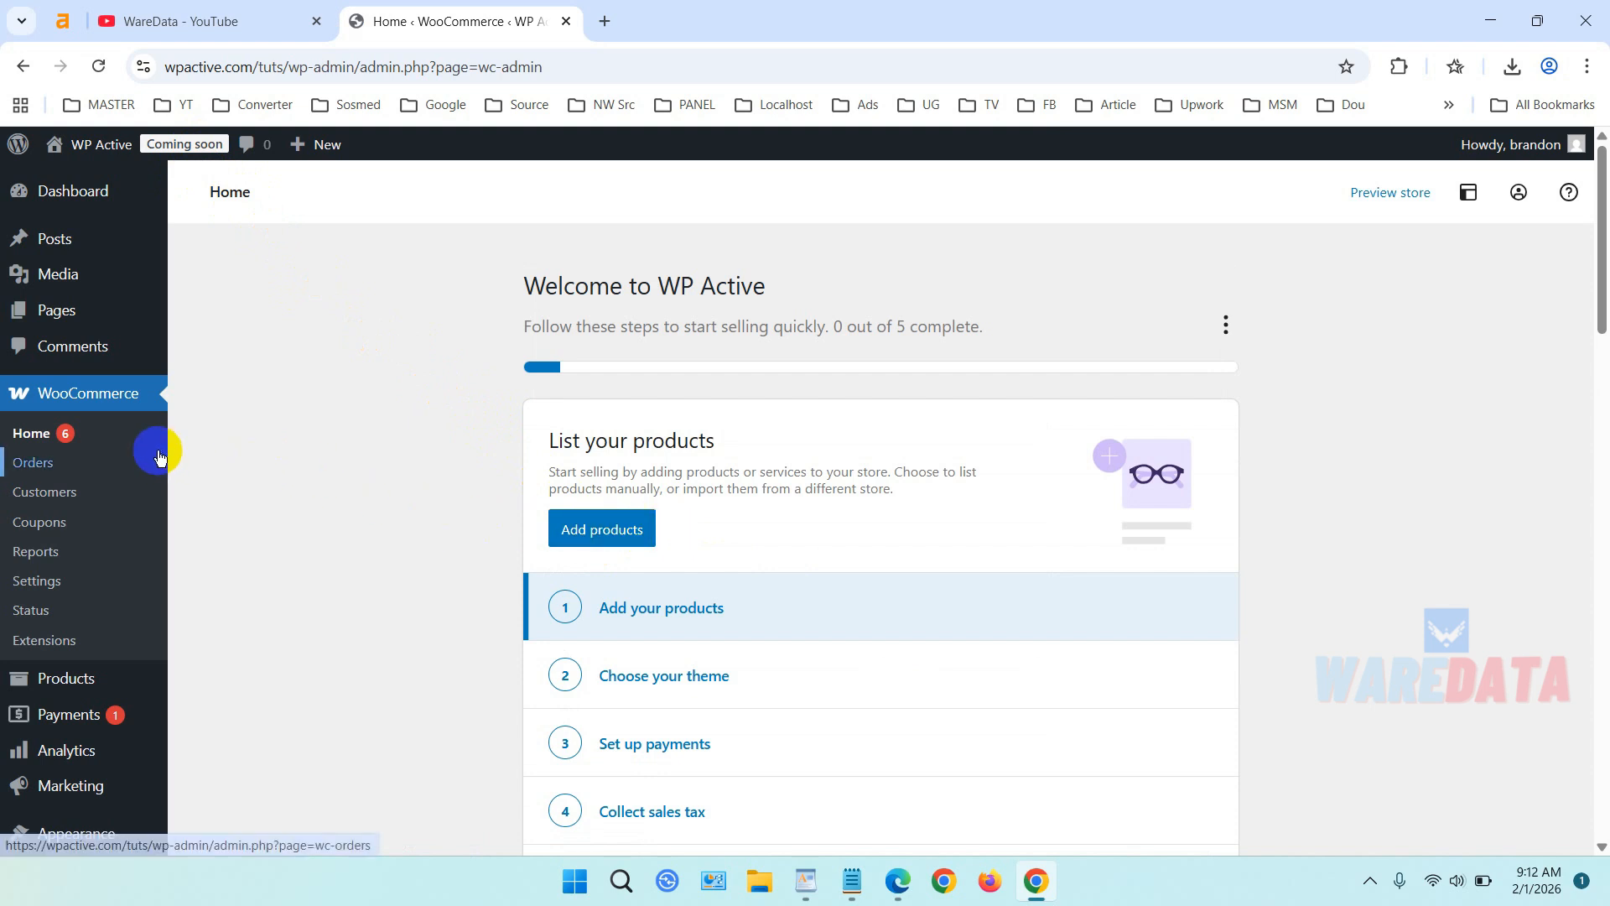
pyautogui.click(155, 433)
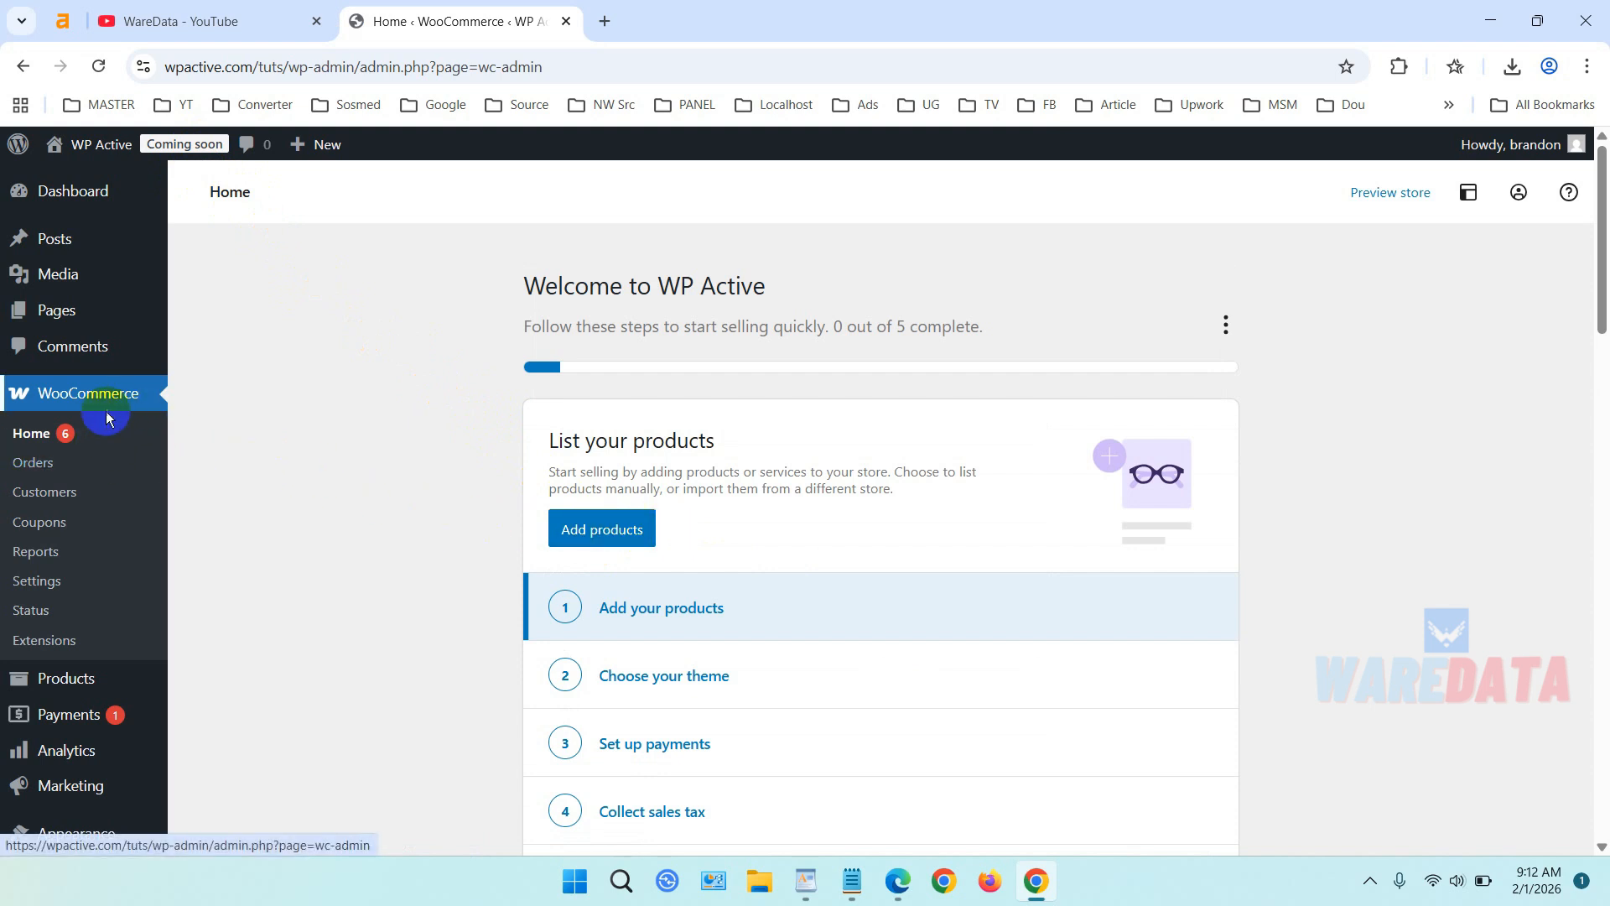
pyautogui.scroll(-3, 113, 415)
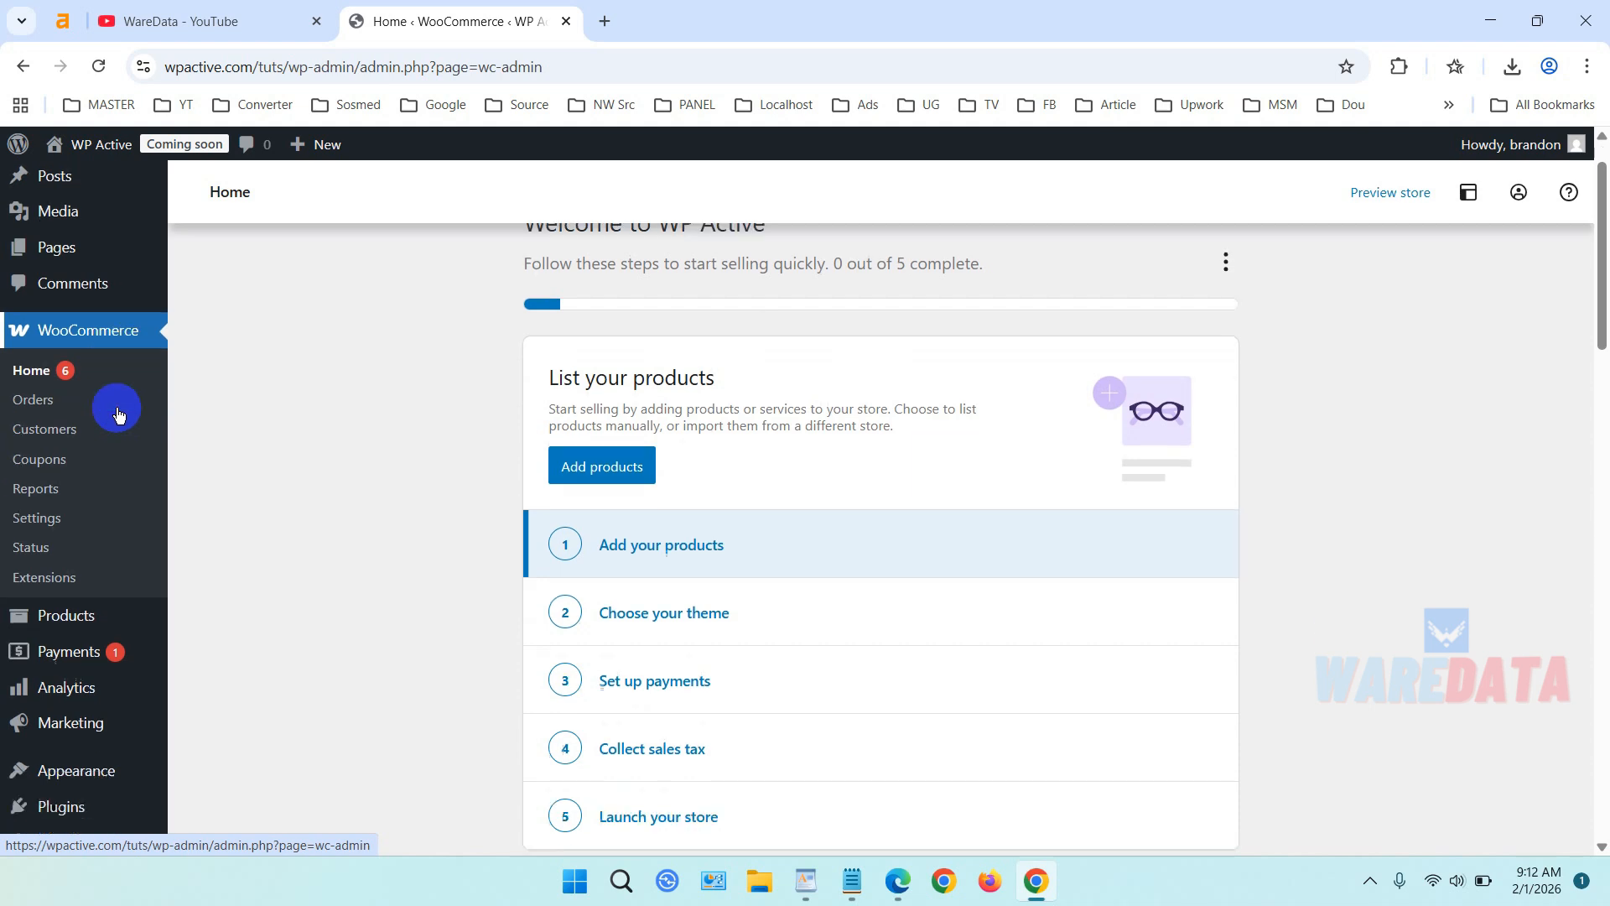
pyautogui.moveTo(134, 467)
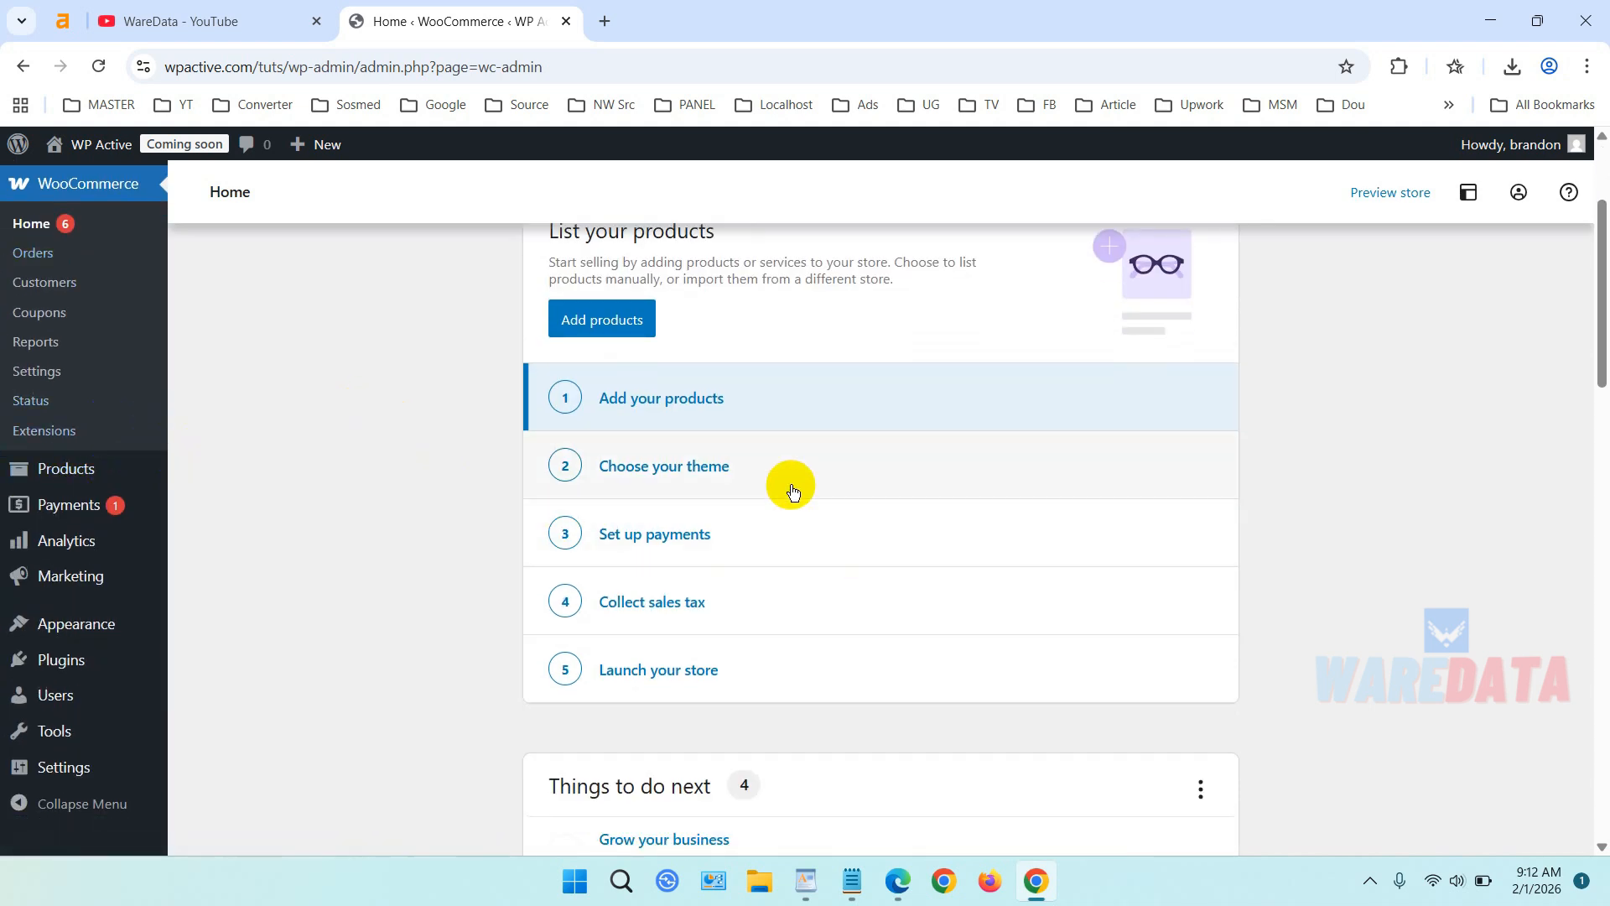
pyautogui.scroll(3, 715, 423)
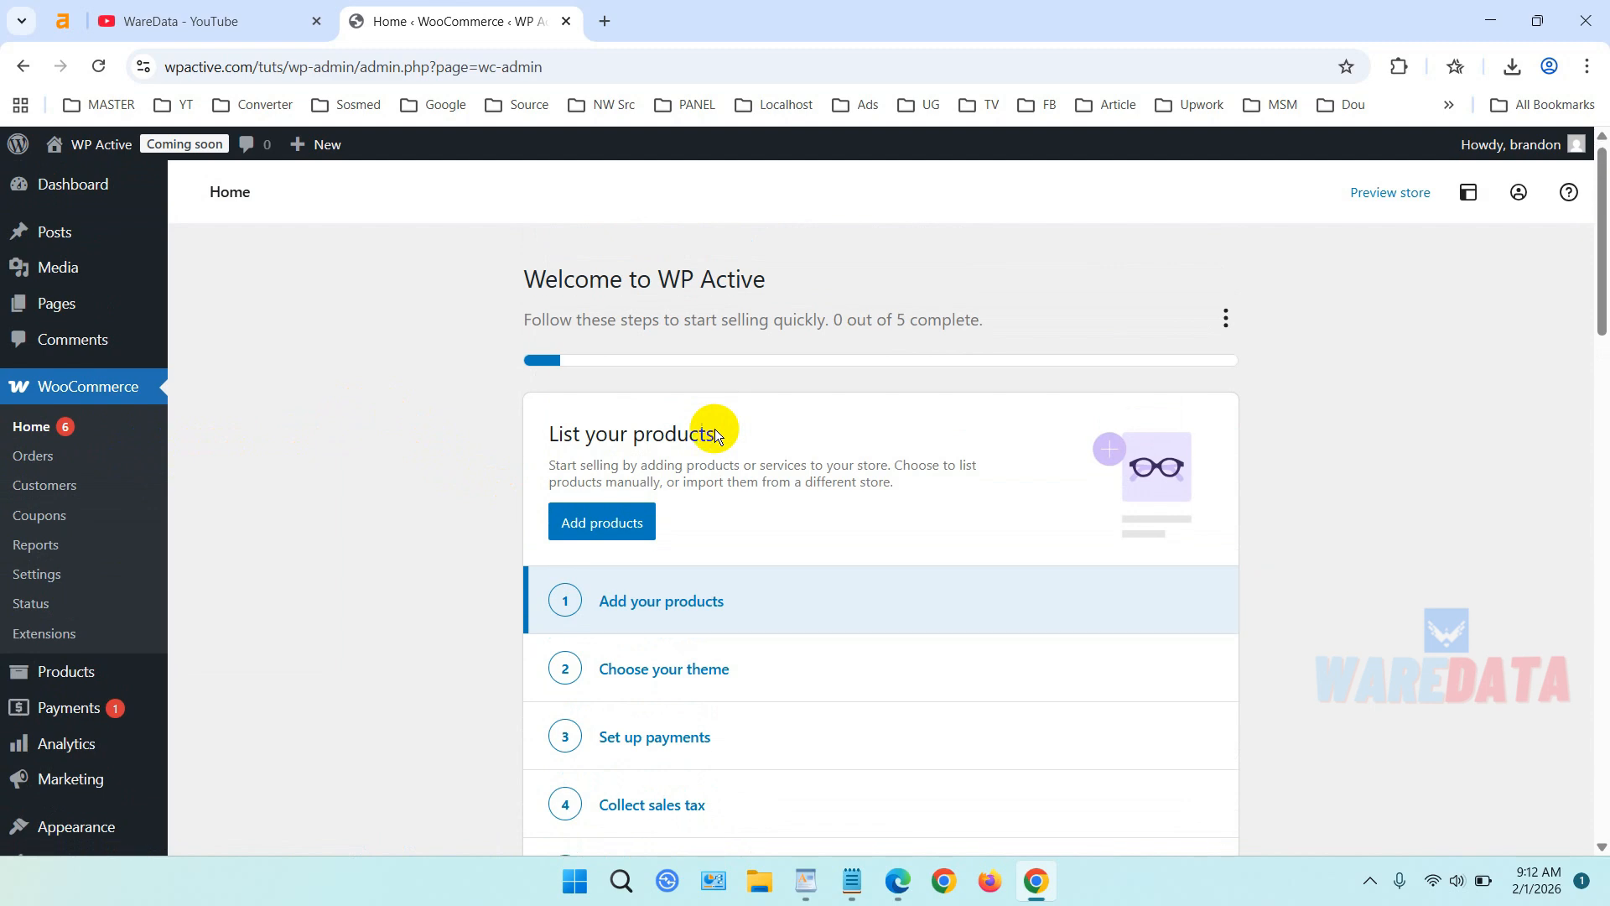
pyautogui.scroll(-9, 715, 429)
pyautogui.scroll(4, 711, 431)
pyautogui.scroll(4, 683, 444)
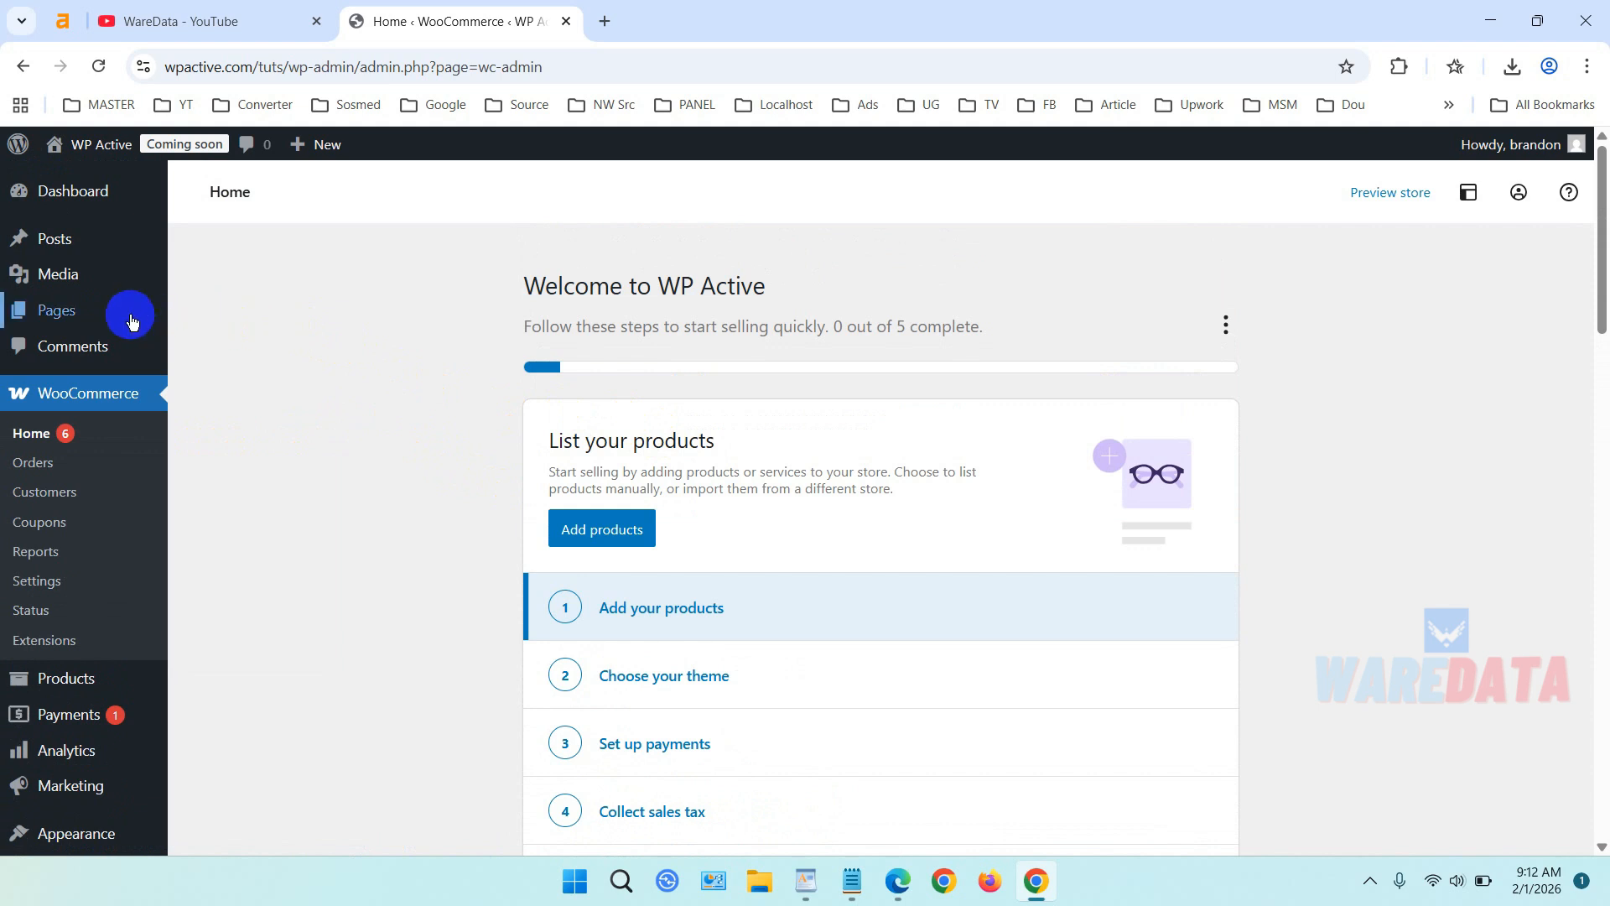
# - Review the site's list of pages and open the Shop page's front-end view in a new browser tab
pyautogui.click(50, 312)
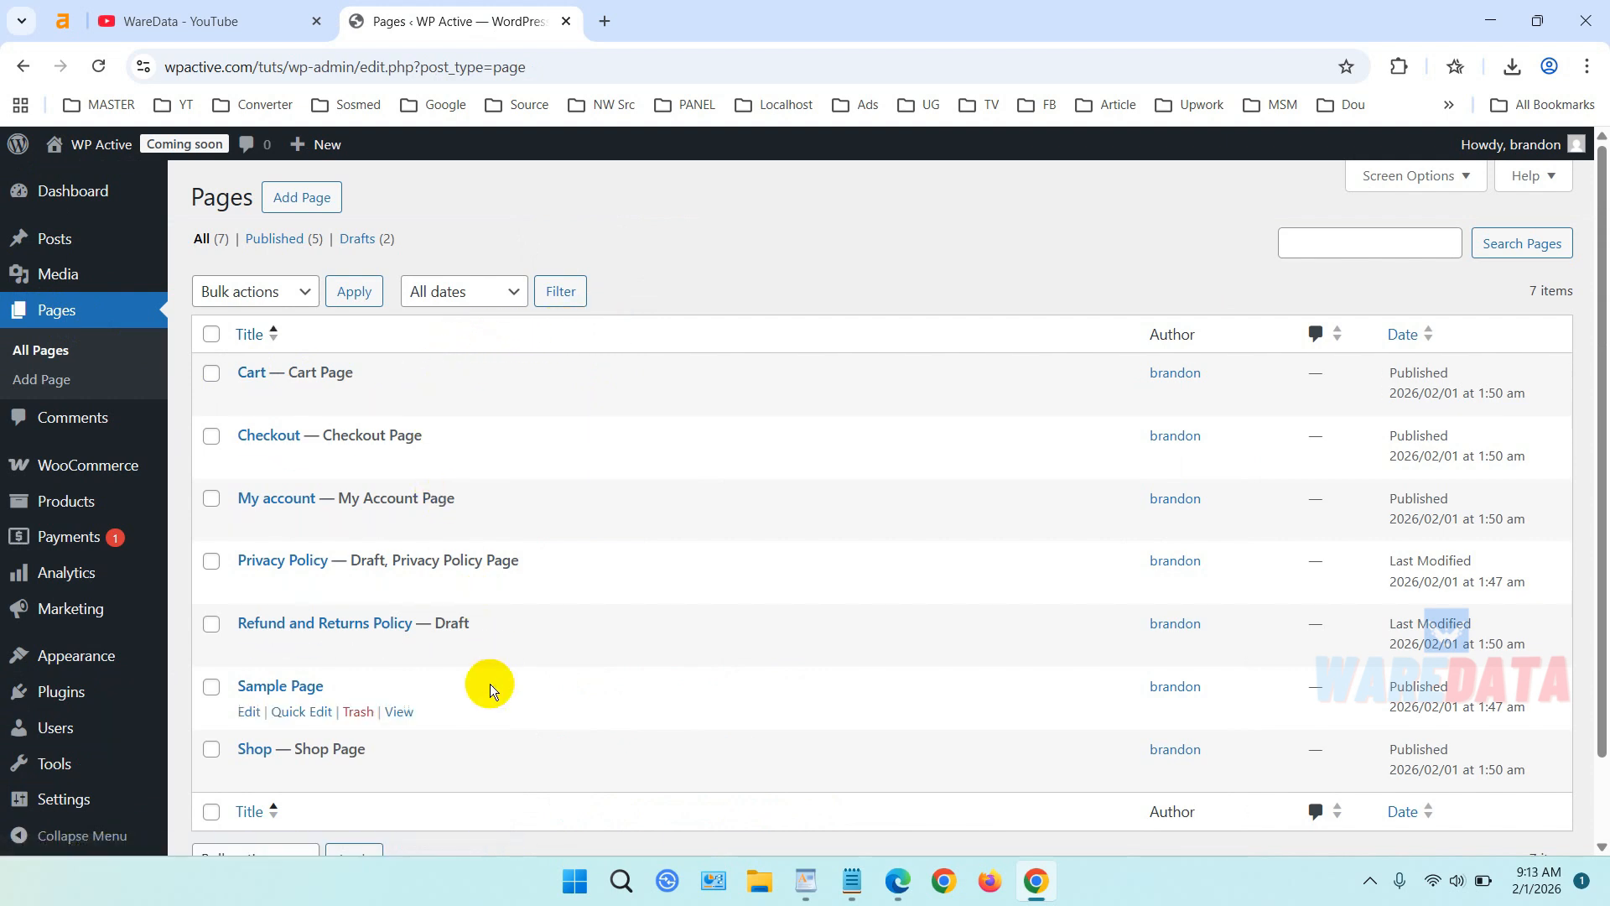
pyautogui.scroll(-1, 490, 683)
pyautogui.scroll(-1, 486, 696)
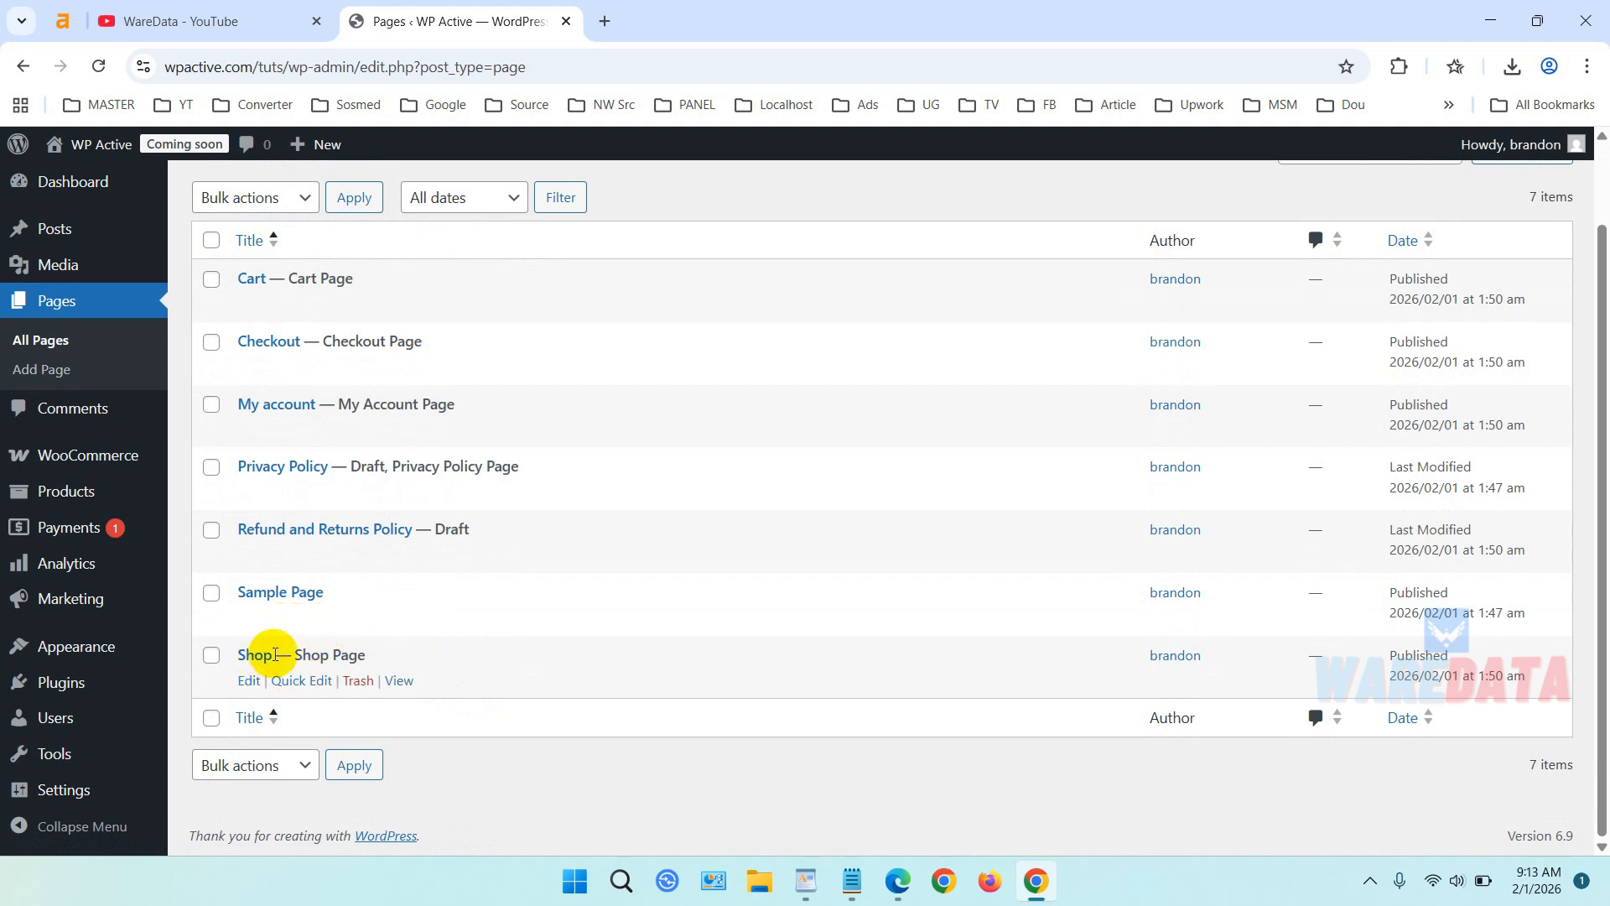
pyautogui.rightClick(400, 680)
pyautogui.click(544, 437)
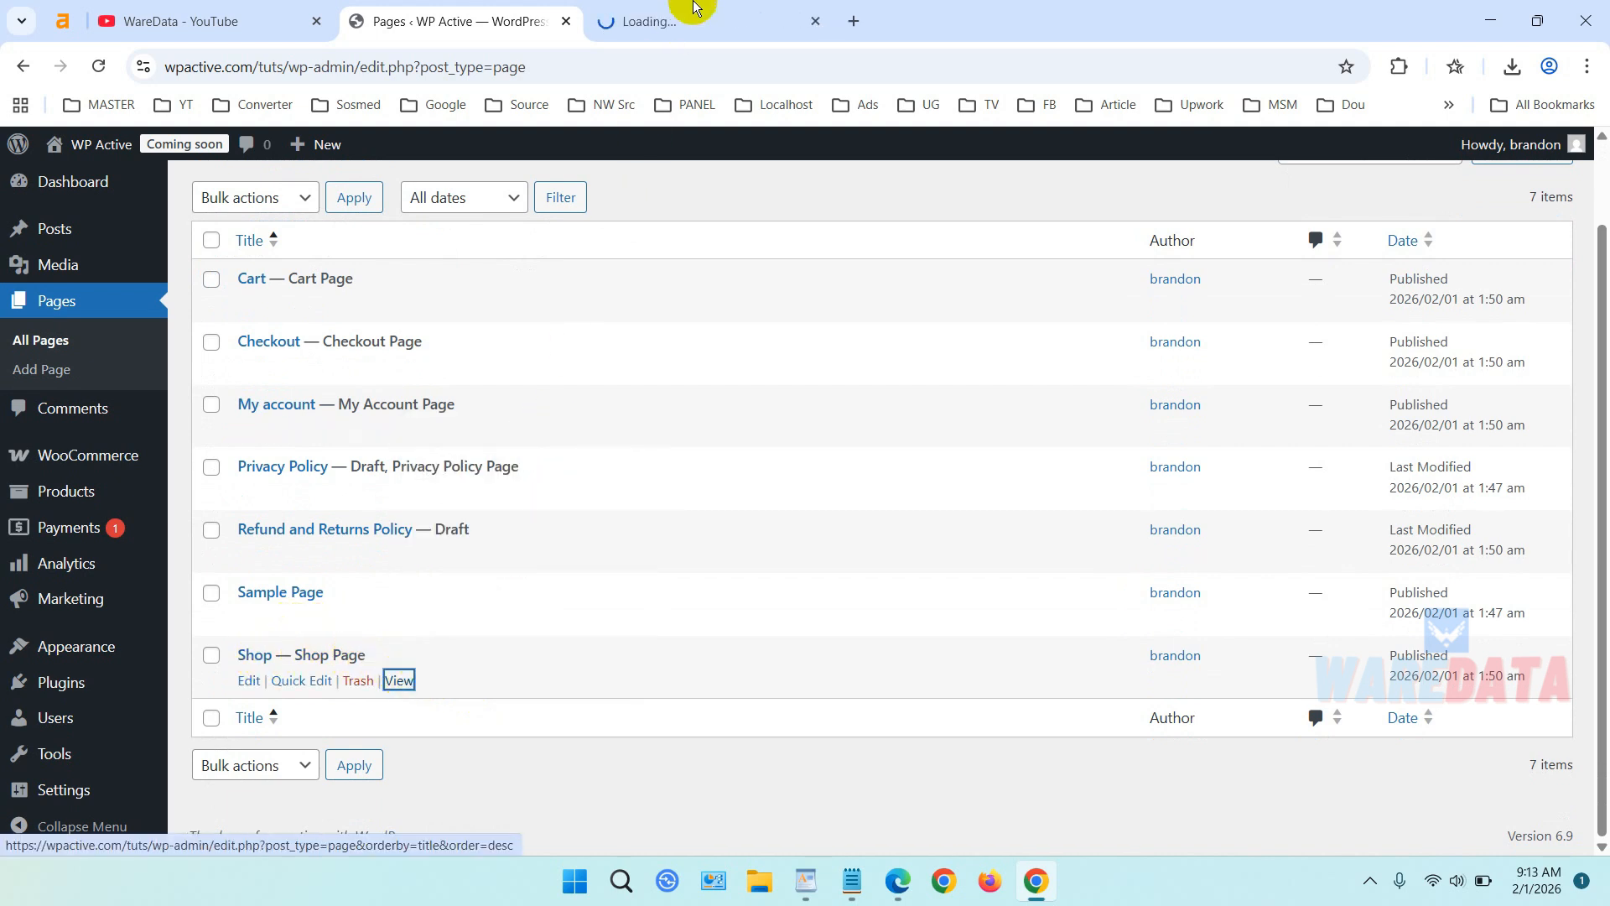
# - Check the Shop page's front-end view, close its tab and start adding a new product
pyautogui.click(684, 18)
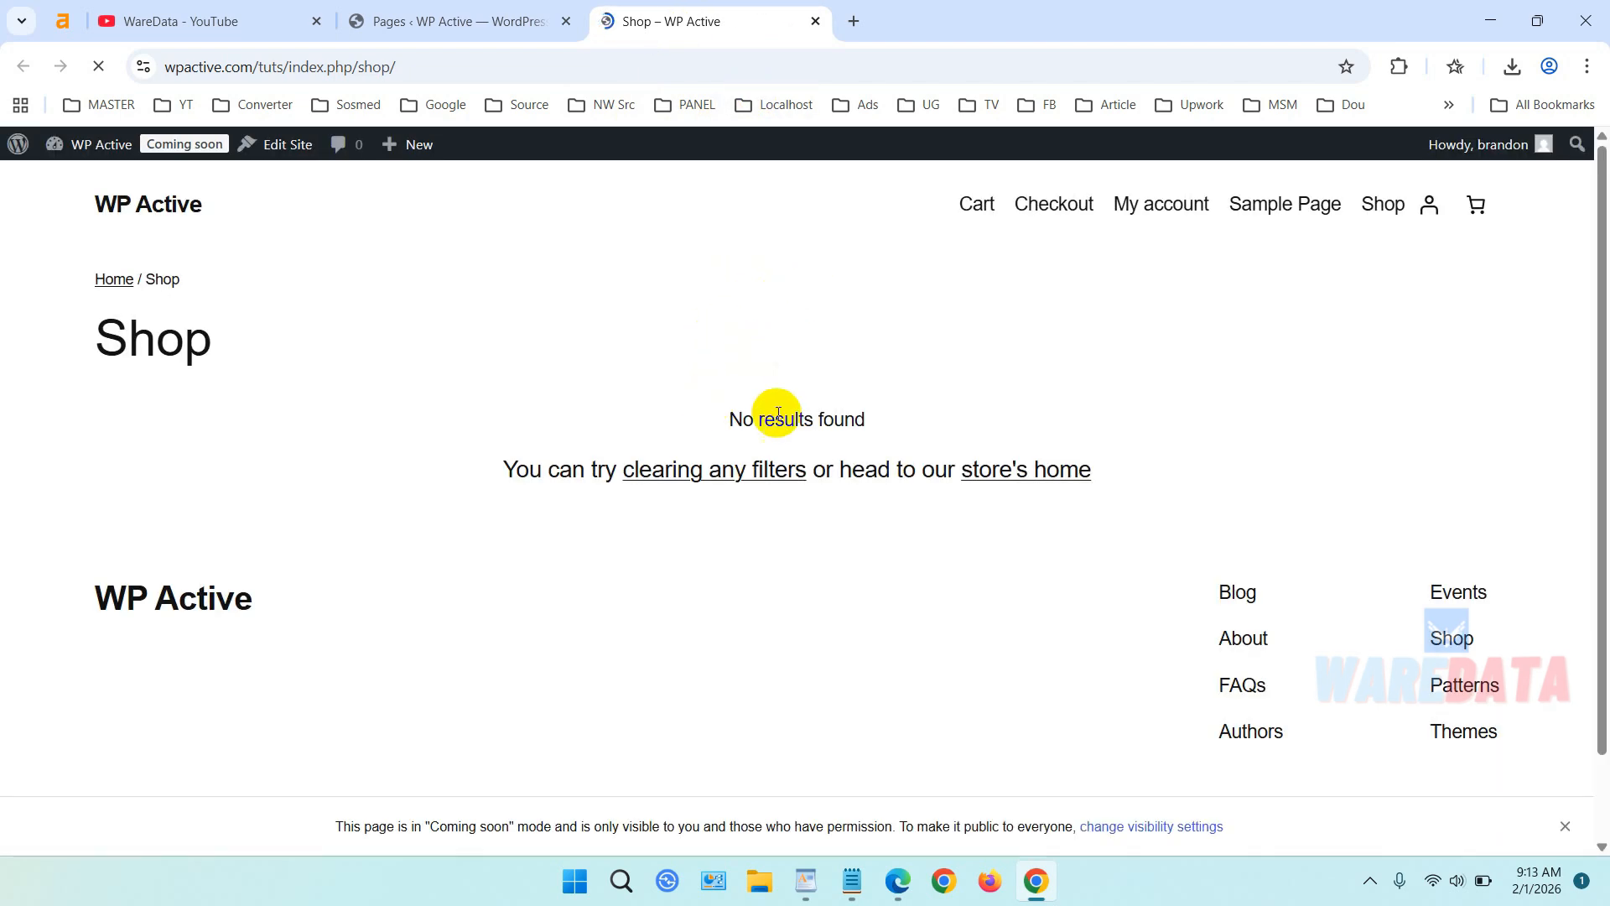
pyautogui.click(821, 27)
pyautogui.click(98, 497)
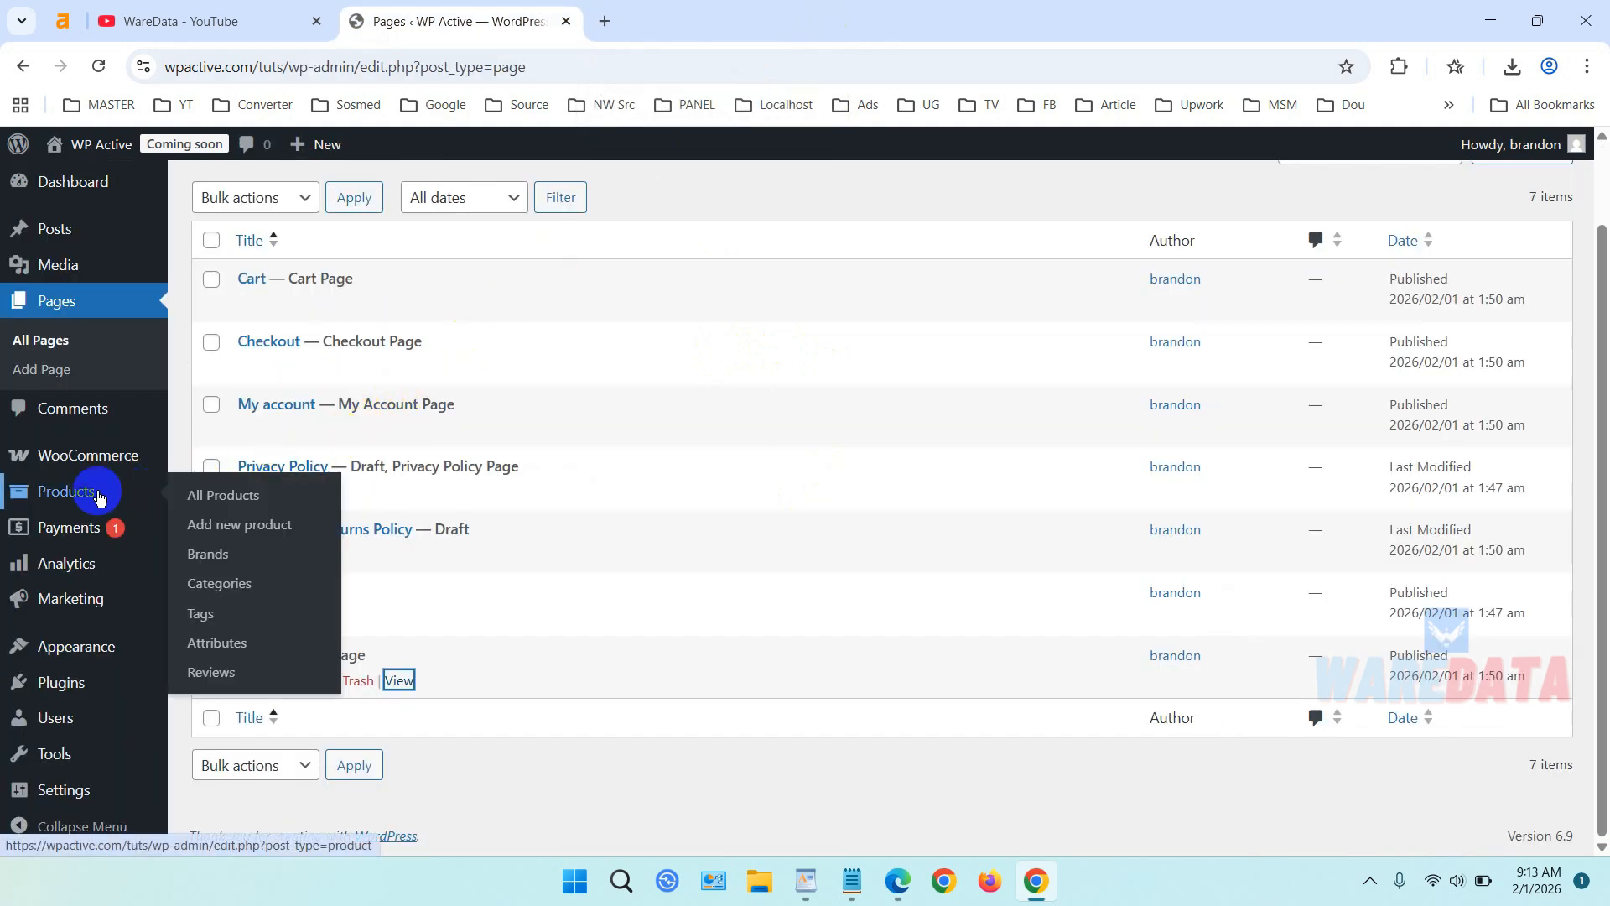
pyautogui.click(280, 536)
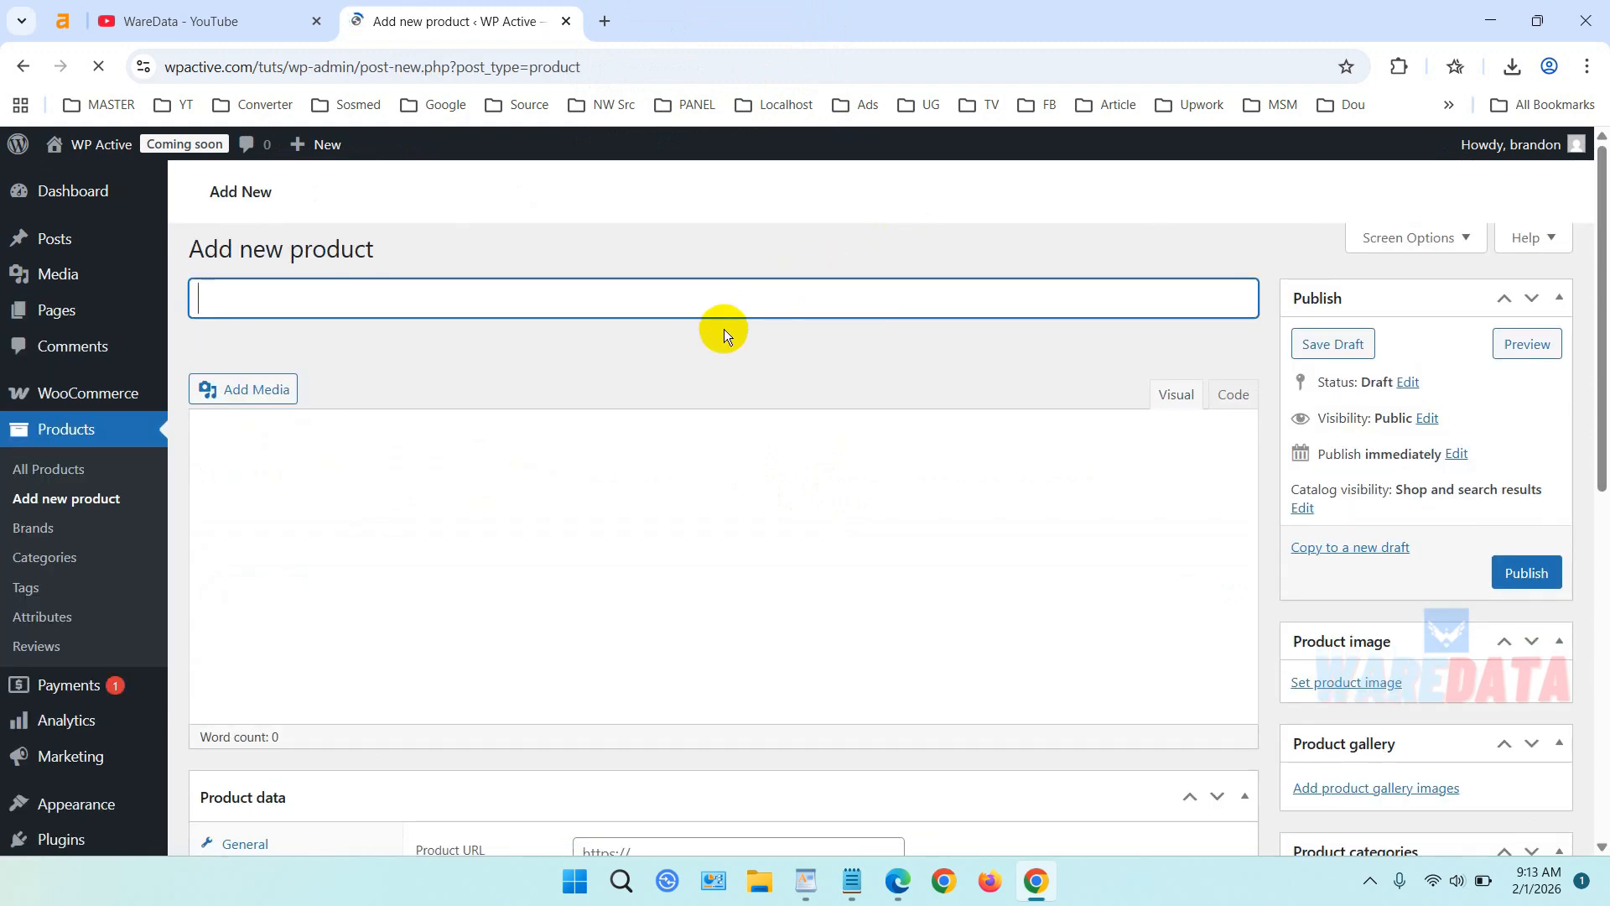
# - Upload "An attractive YouTub.png" from the Desktop and set it as the product image
pyautogui.scroll(-2, 1361, 461)
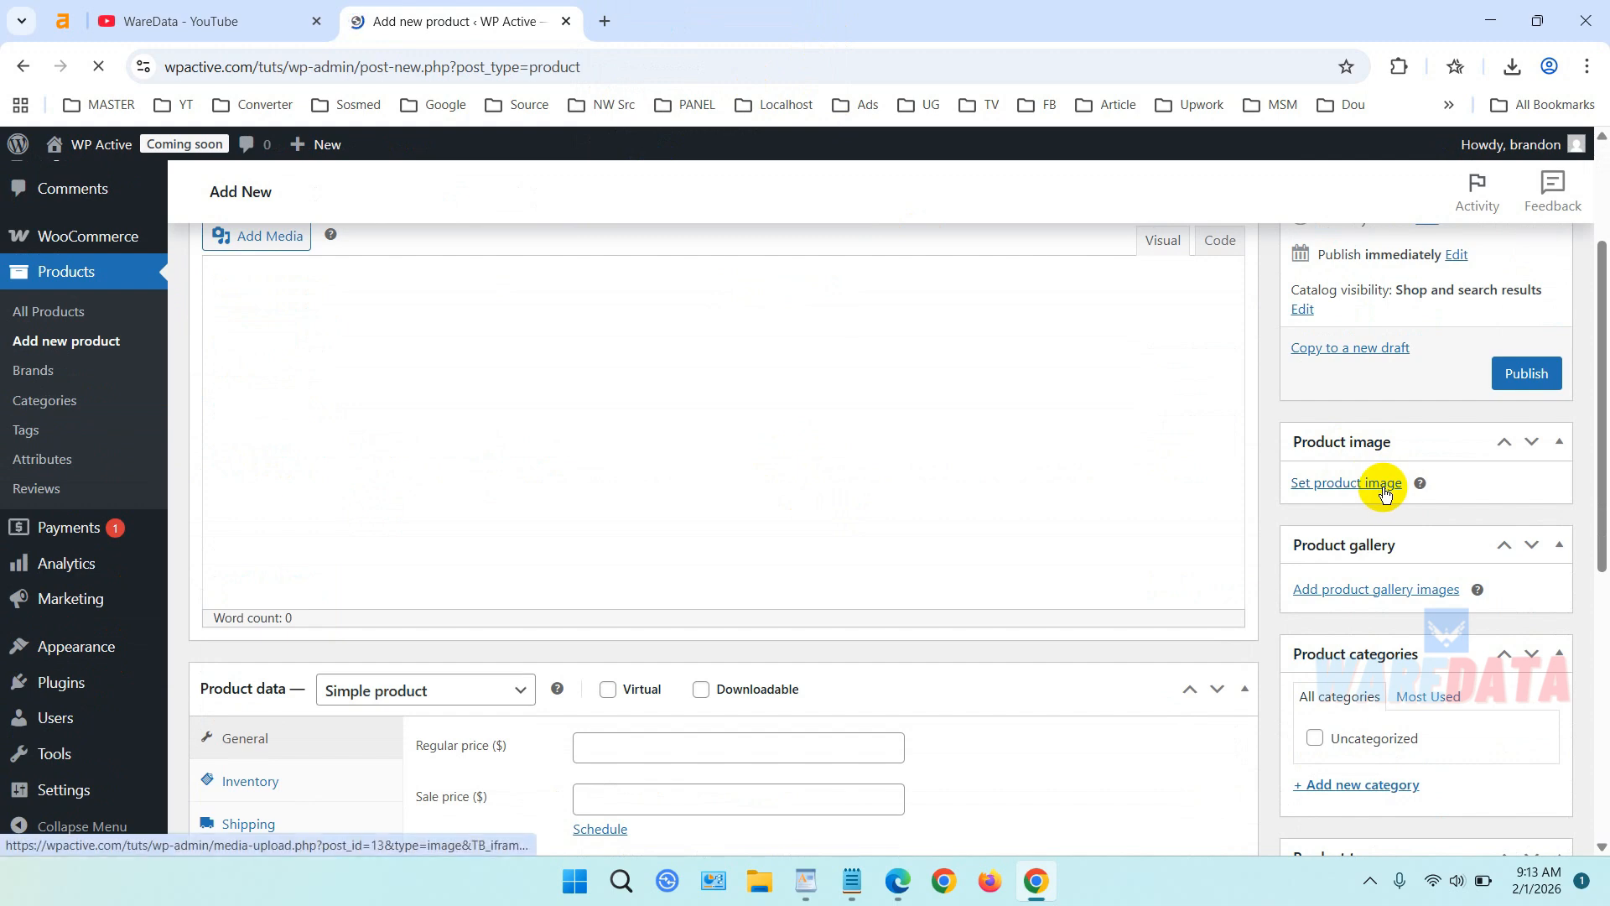
pyautogui.click(1384, 493)
pyautogui.click(800, 519)
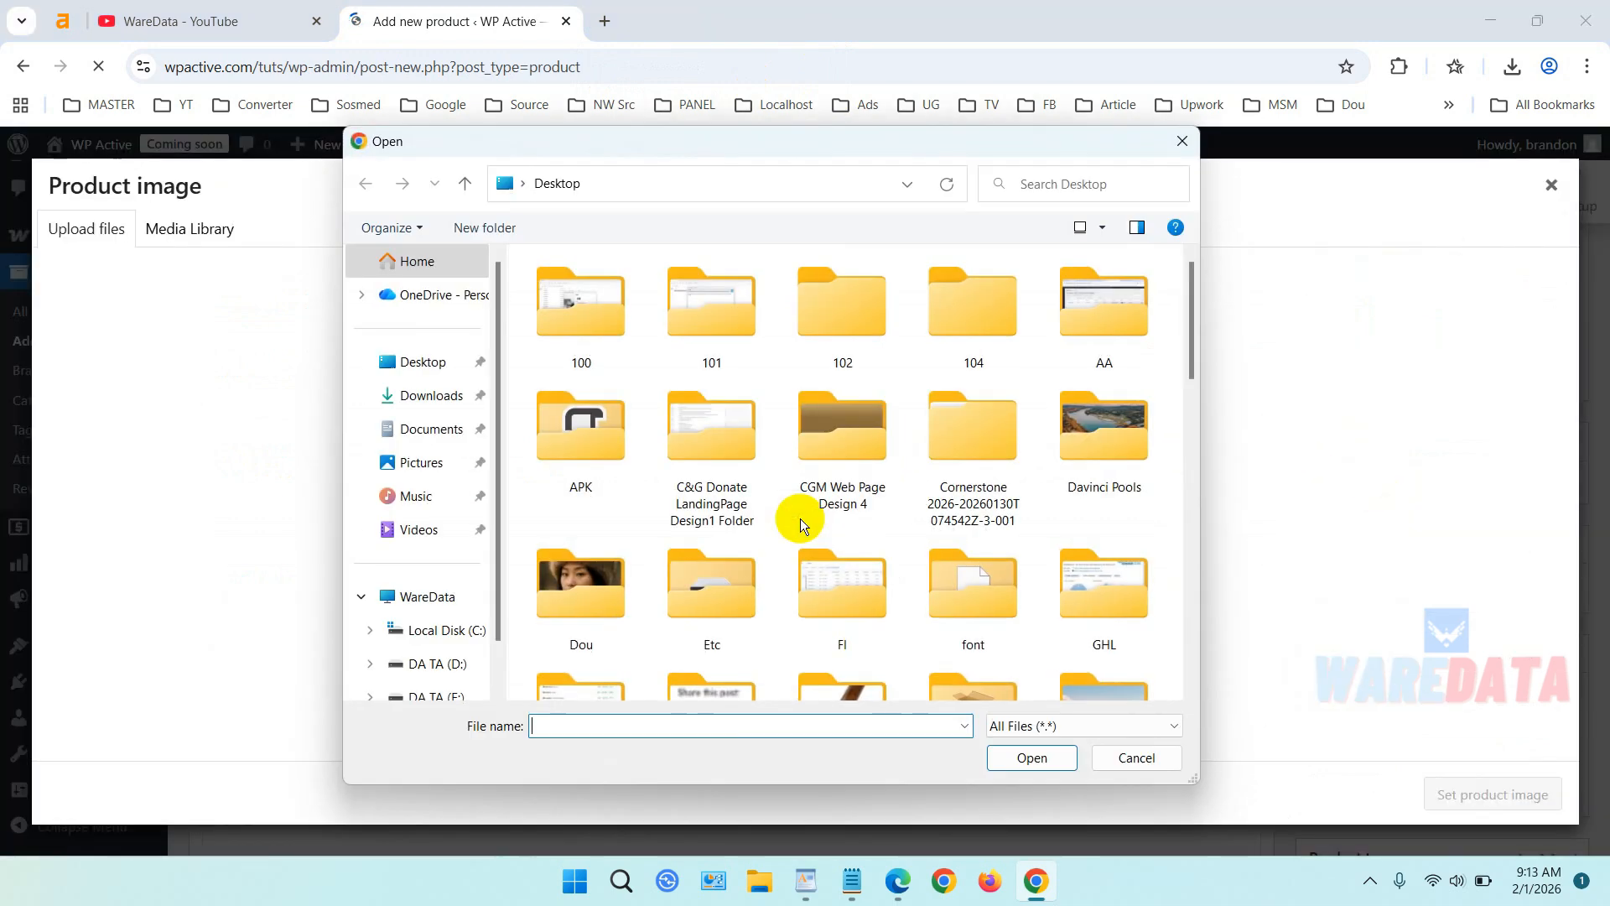
pyautogui.scroll(-10, 873, 478)
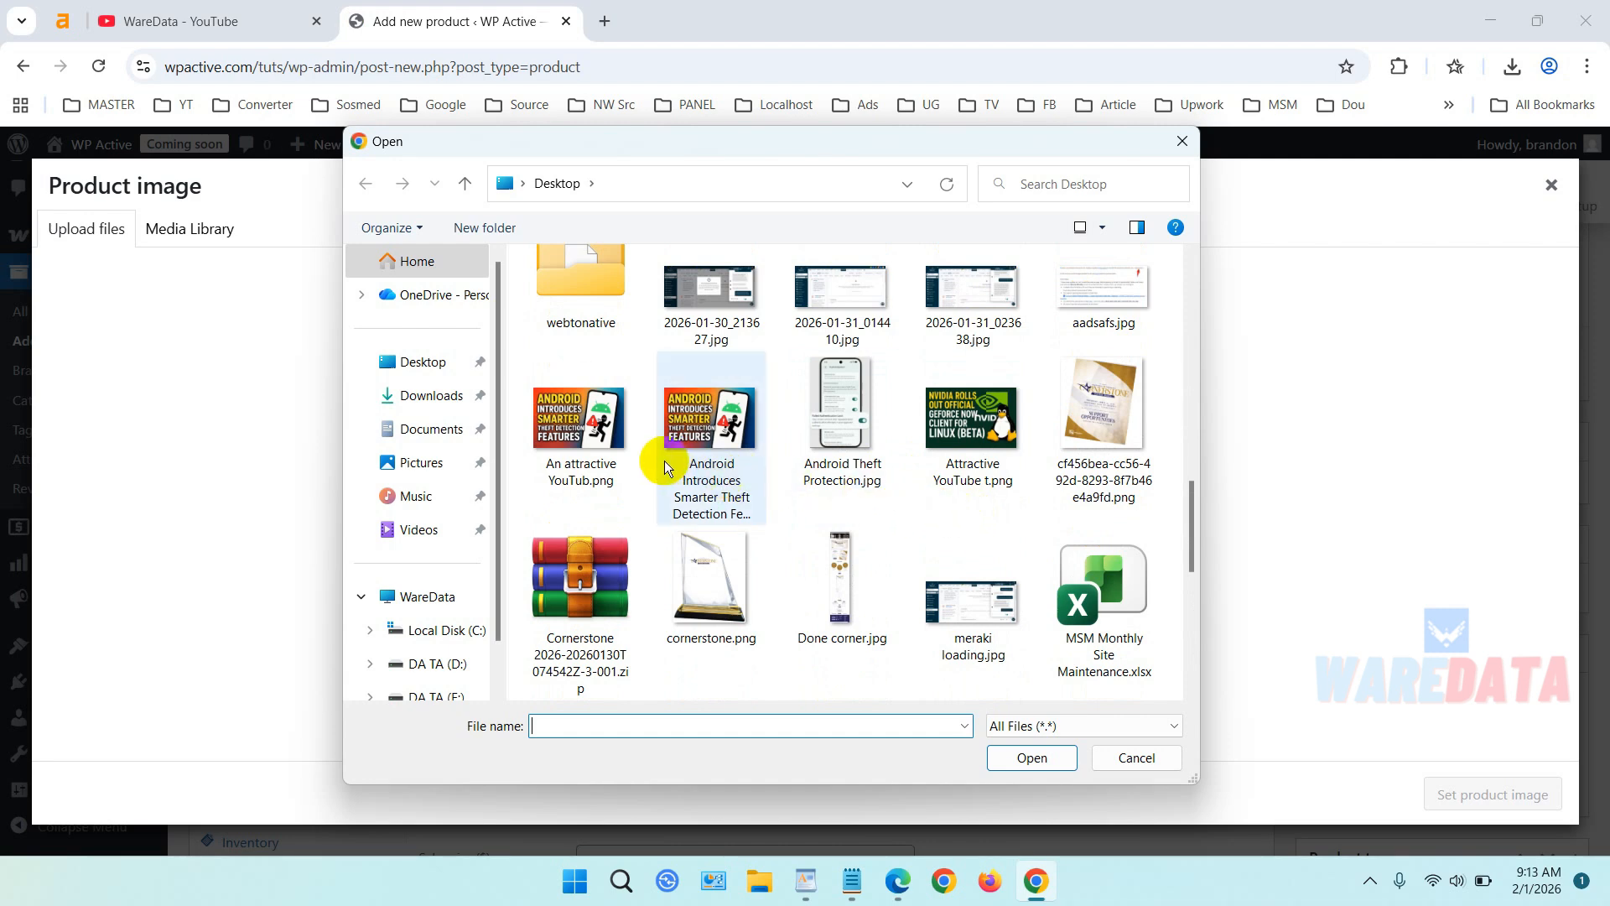
pyautogui.doubleClick(591, 442)
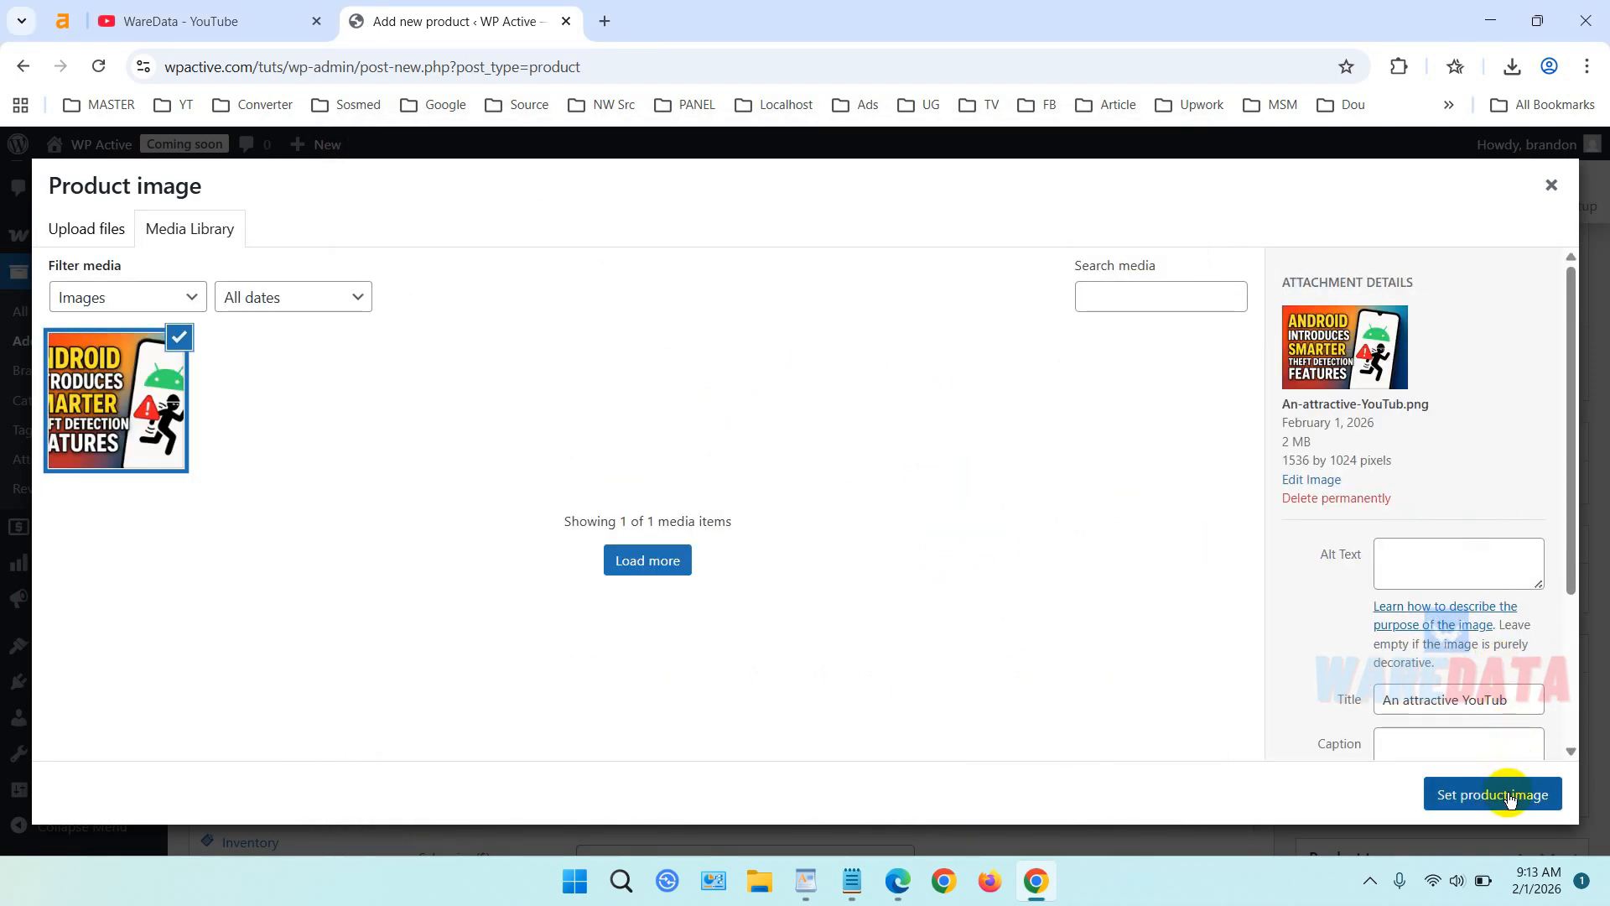
pyautogui.click(1508, 797)
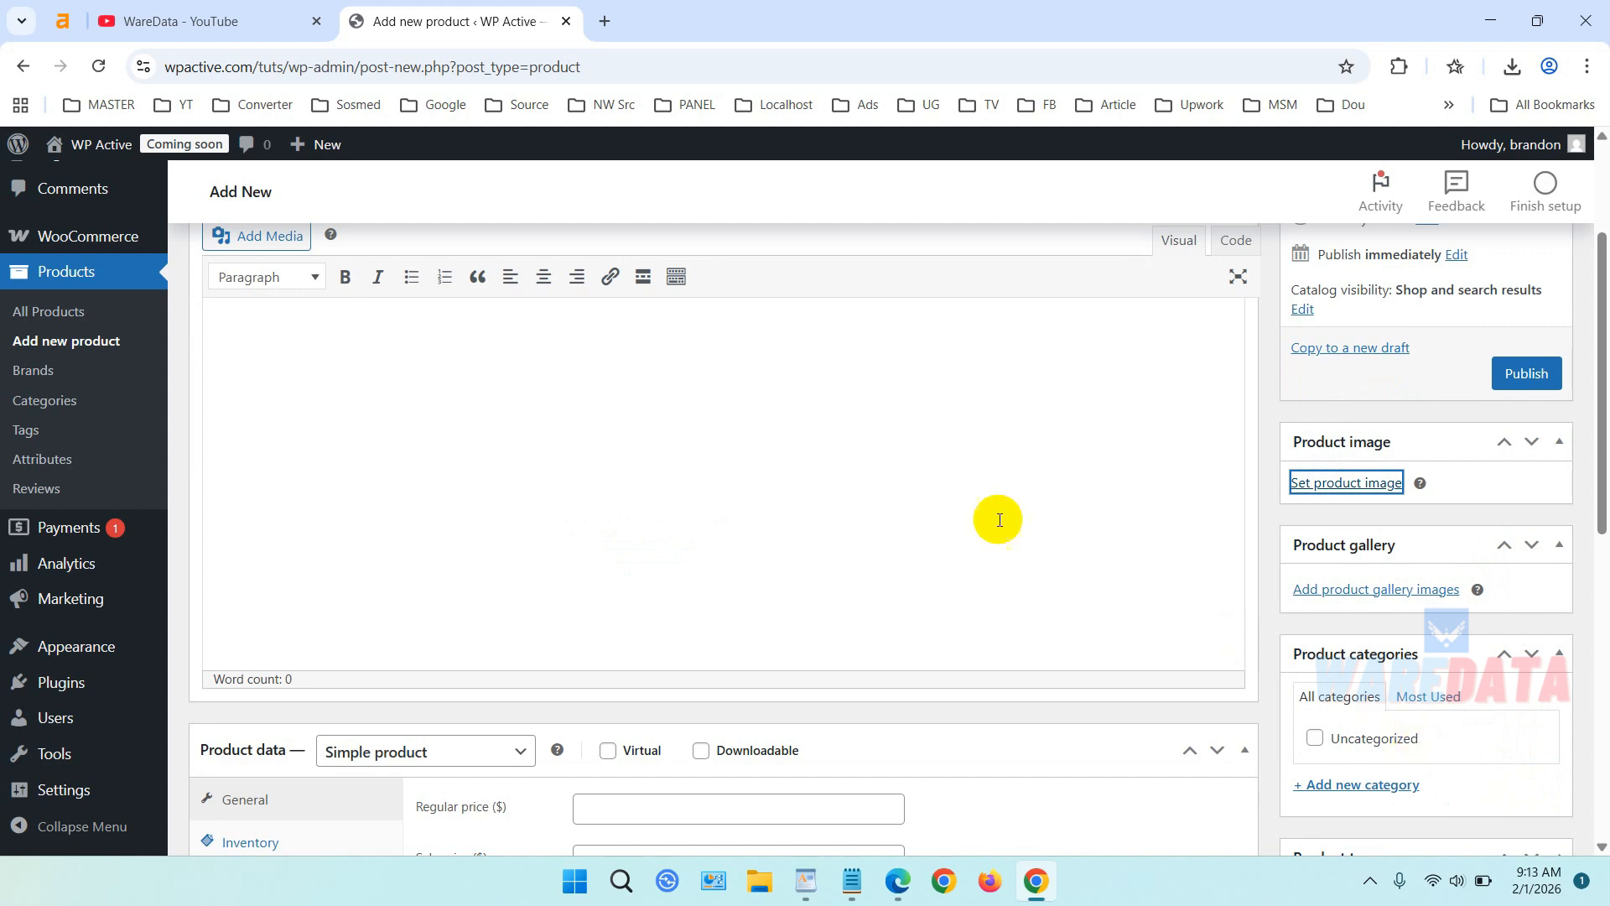
# - Name the product "Banner" and set its regular price to 100 dollars
pyautogui.scroll(3, 996, 517)
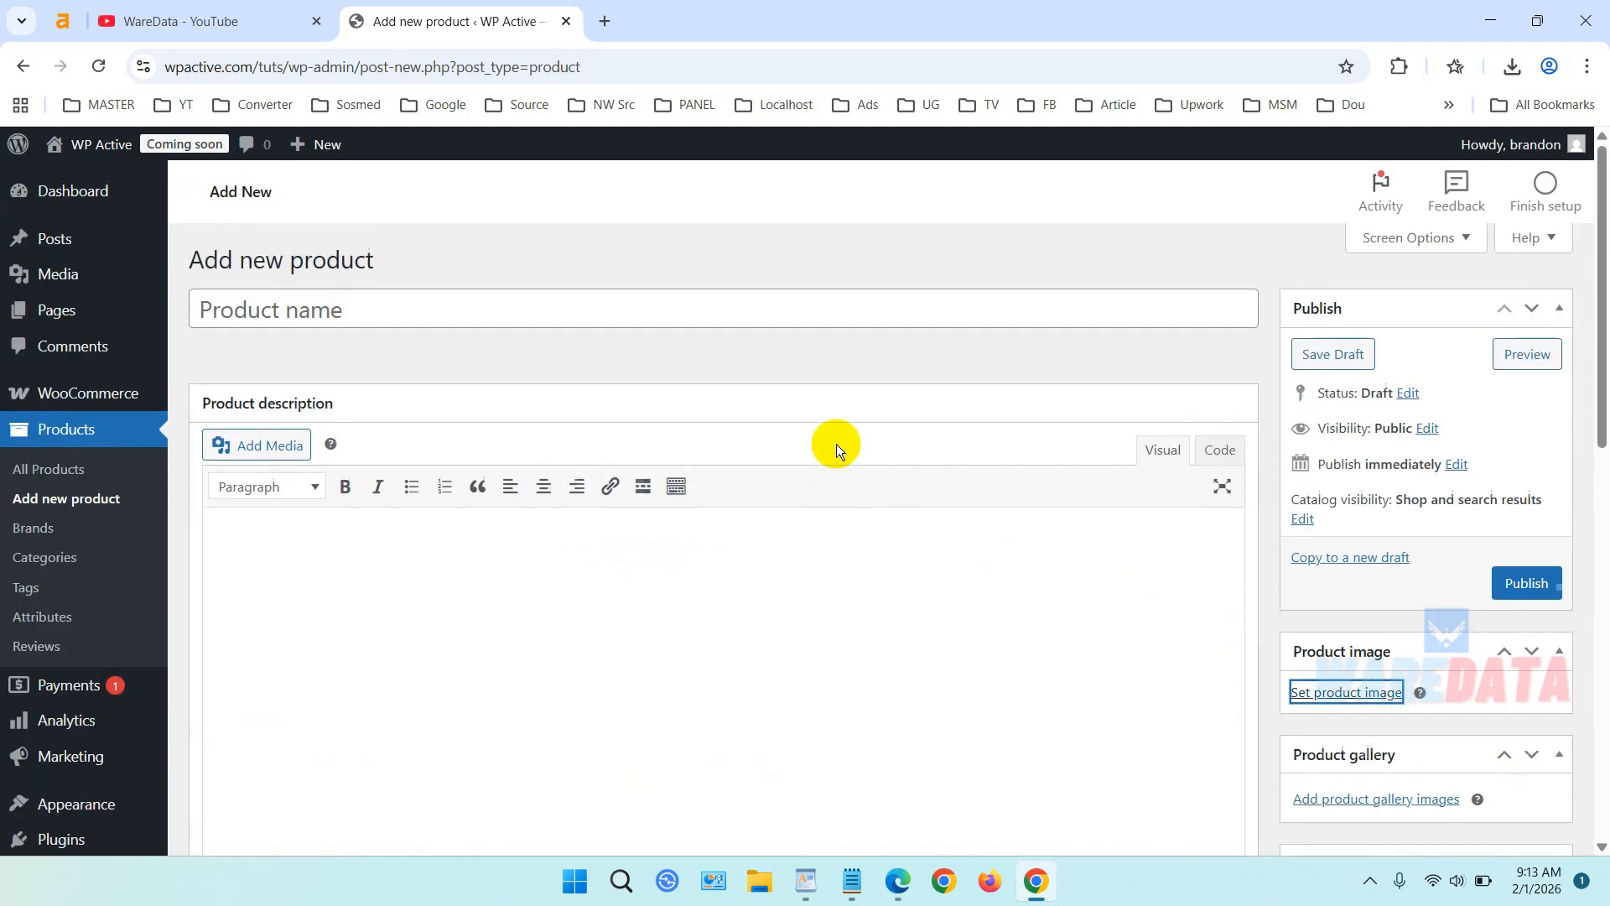
pyautogui.click(502, 317)
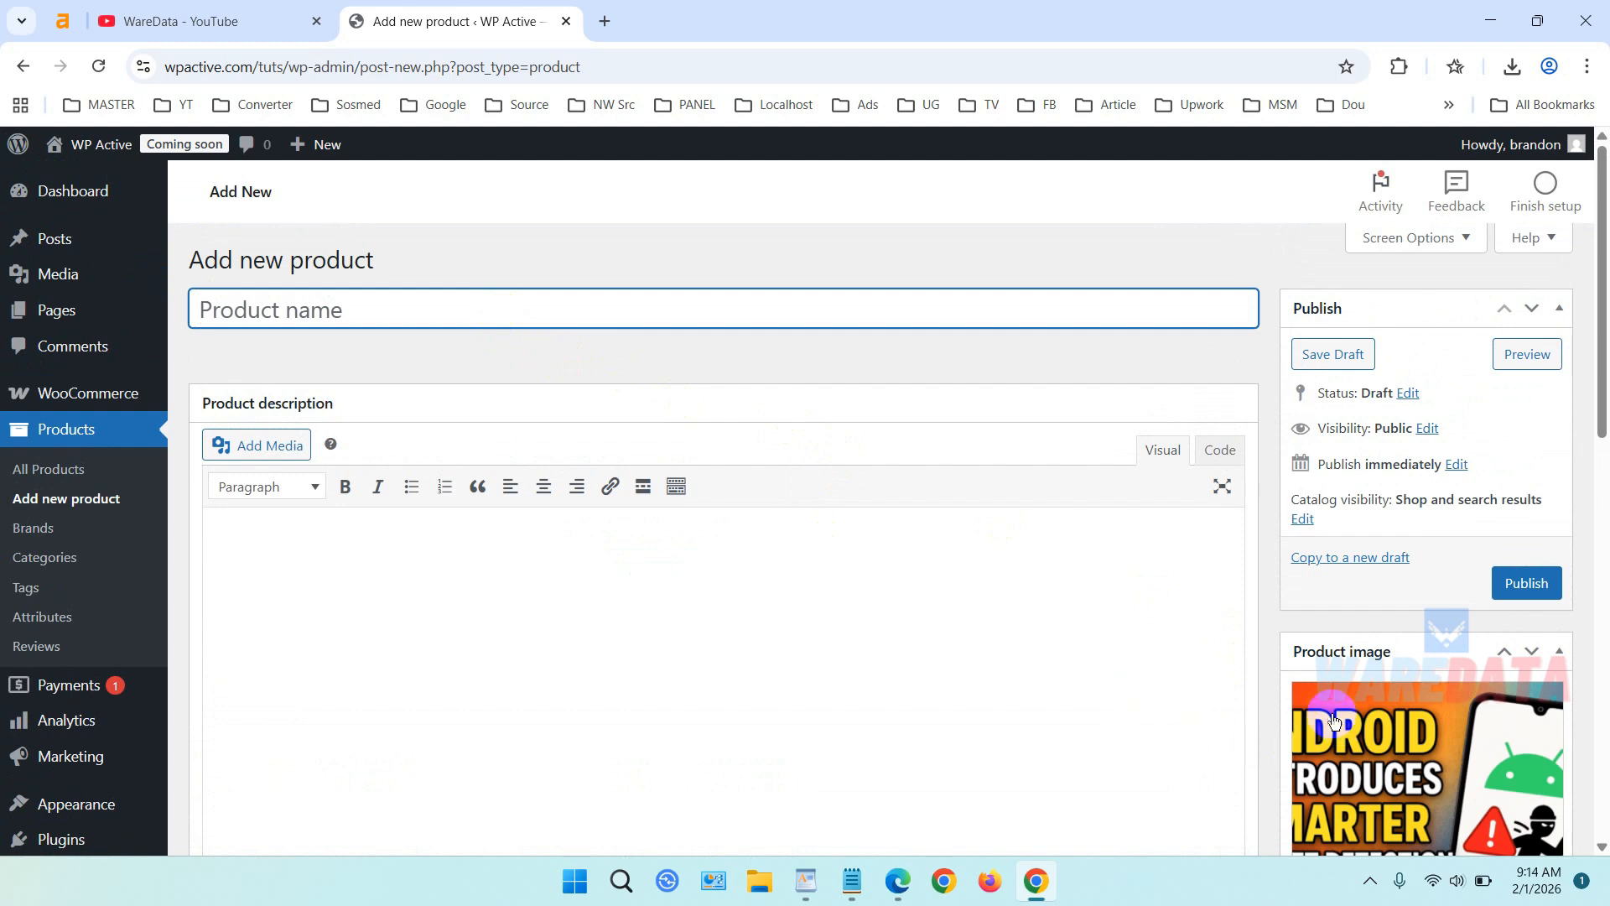
pyautogui.write('Banner')
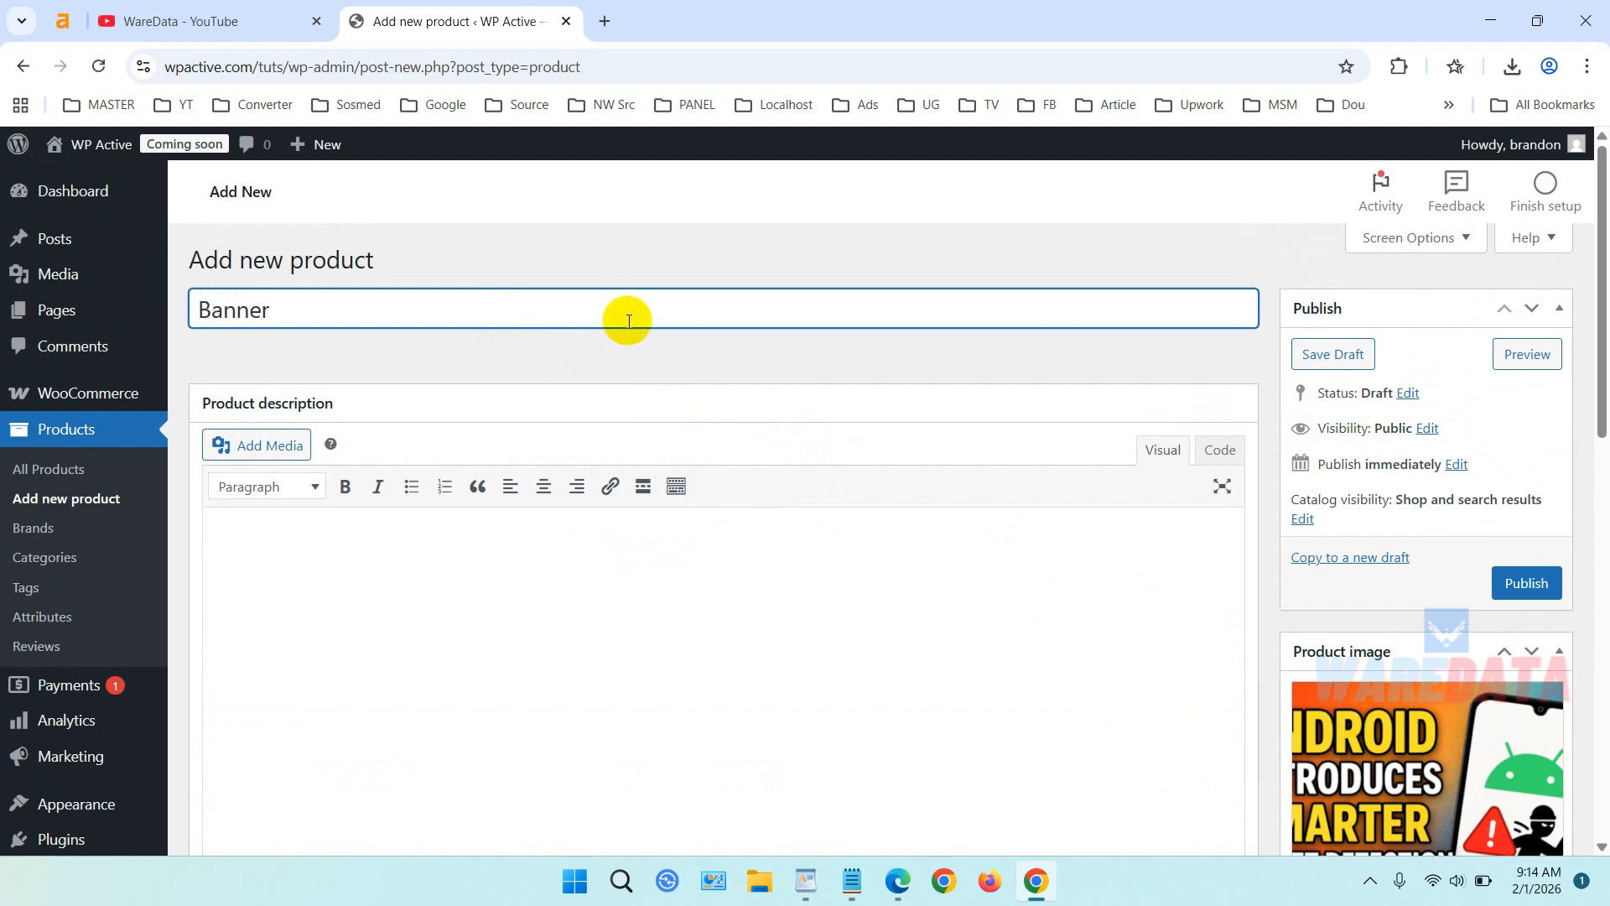
pyautogui.scroll(-2, 629, 318)
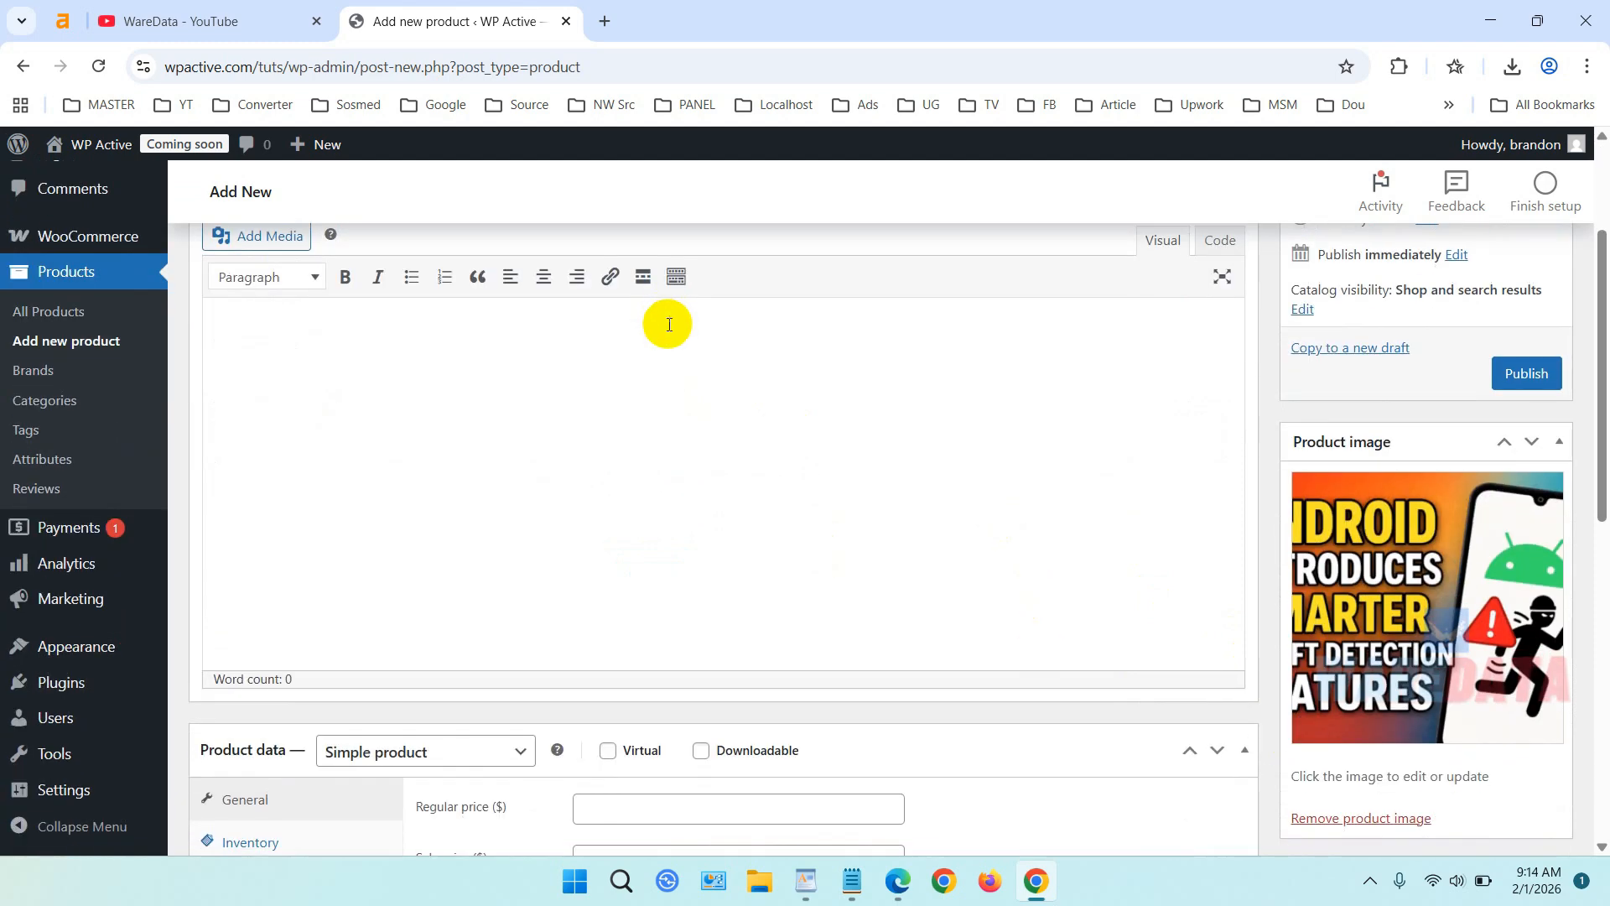
pyautogui.click(581, 395)
pyautogui.scroll(-4, 580, 396)
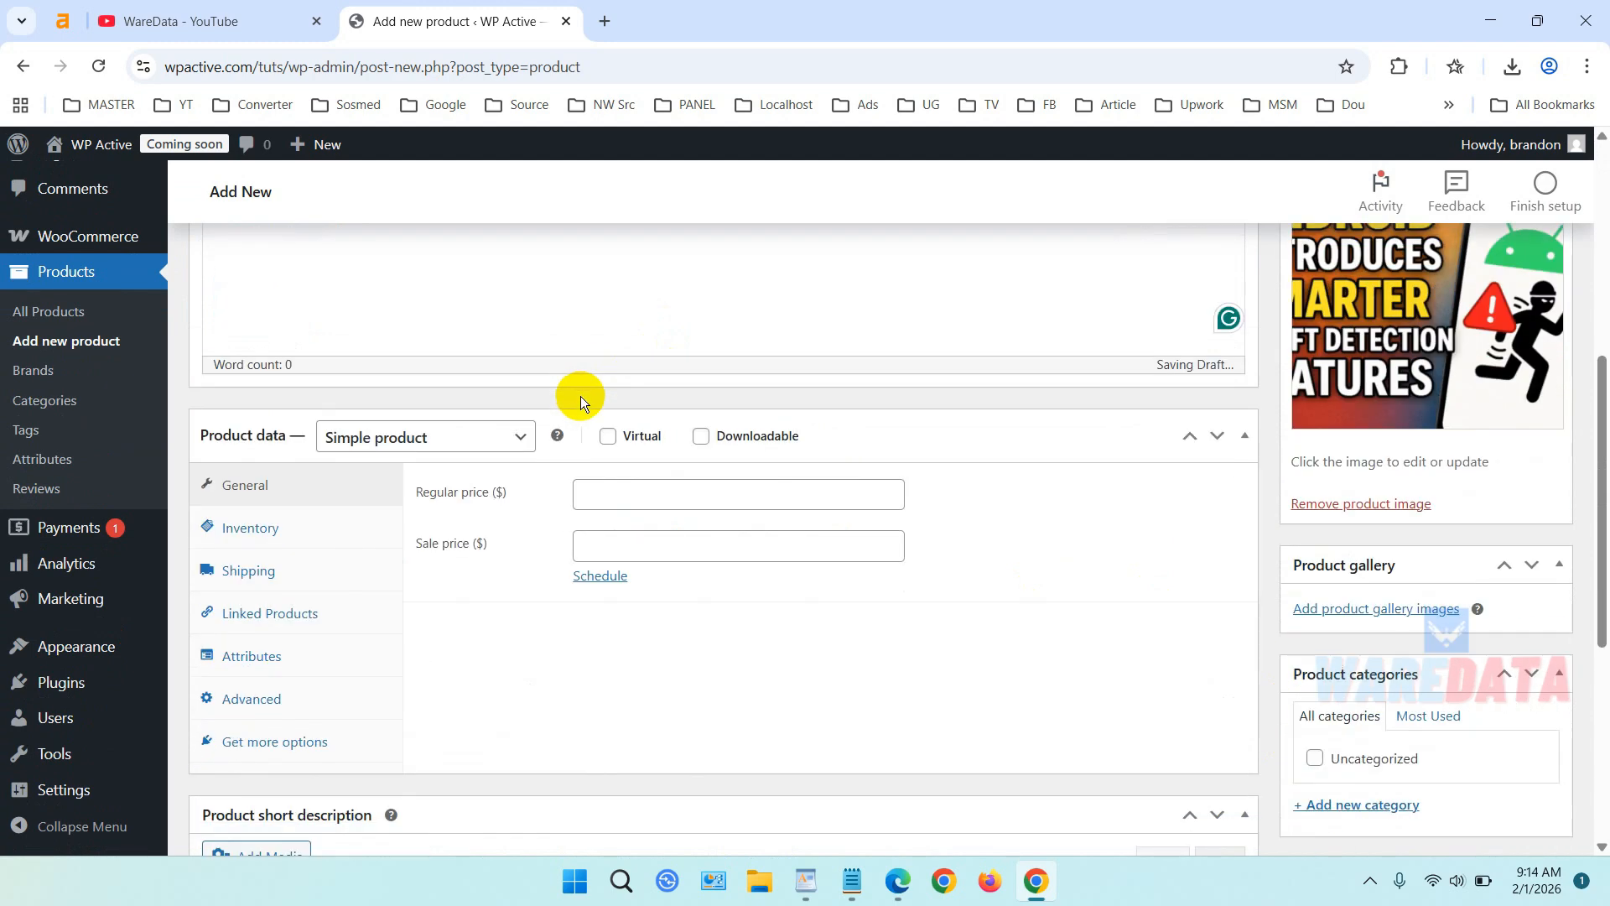
pyautogui.click(636, 504)
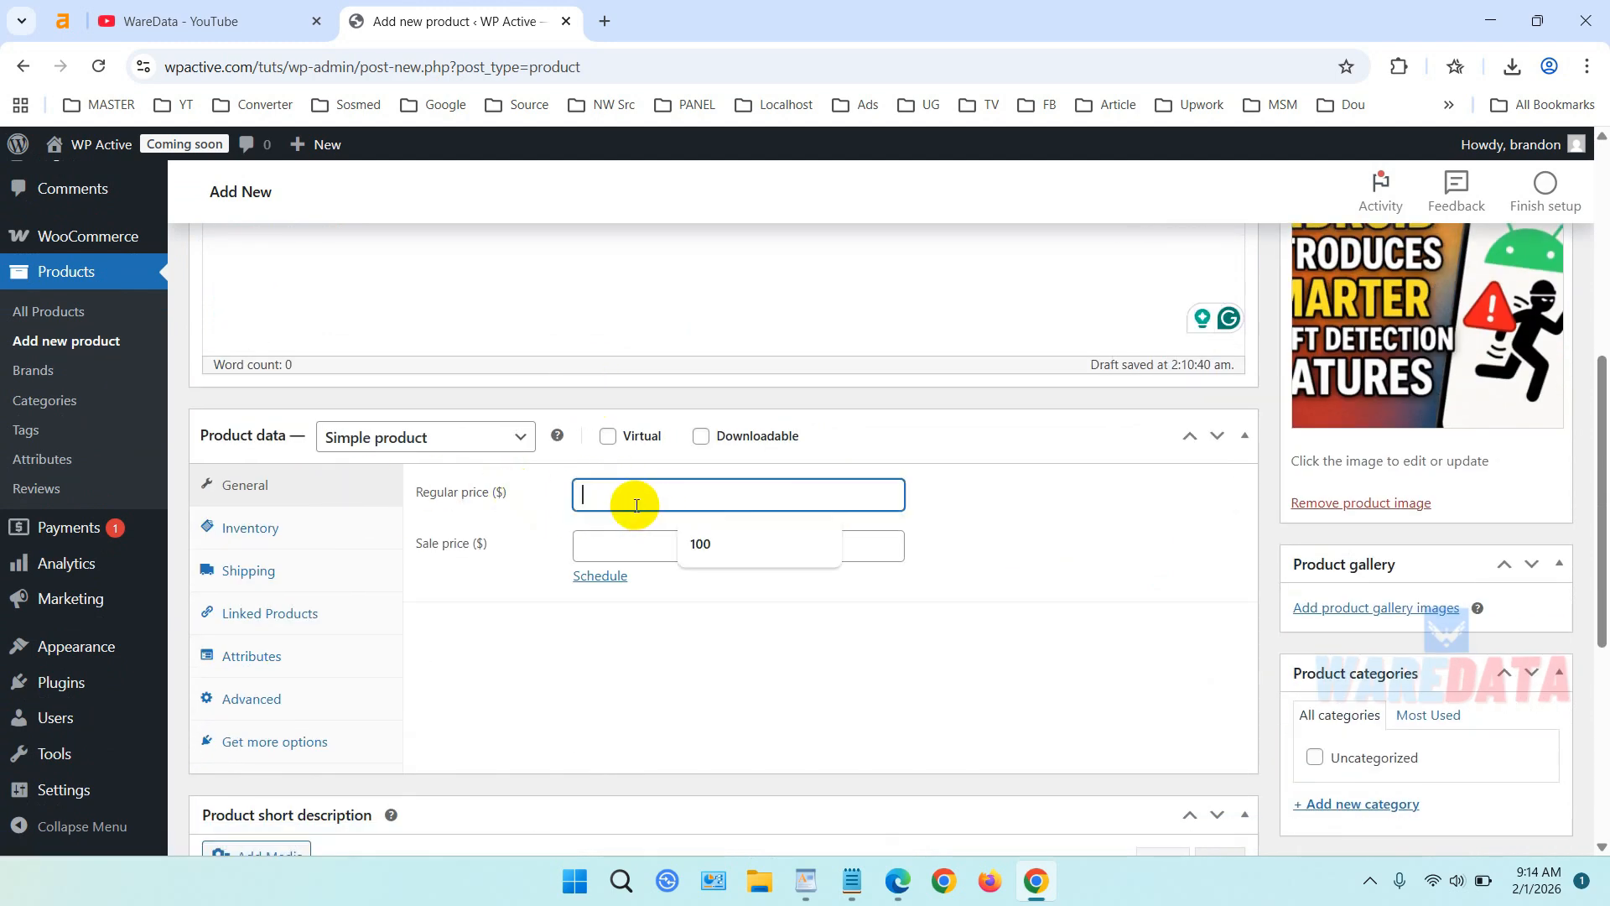
pyautogui.click(707, 546)
# - Enter "This is banner." as the product description and publish the product
pyautogui.scroll(5, 823, 529)
pyautogui.click(734, 586)
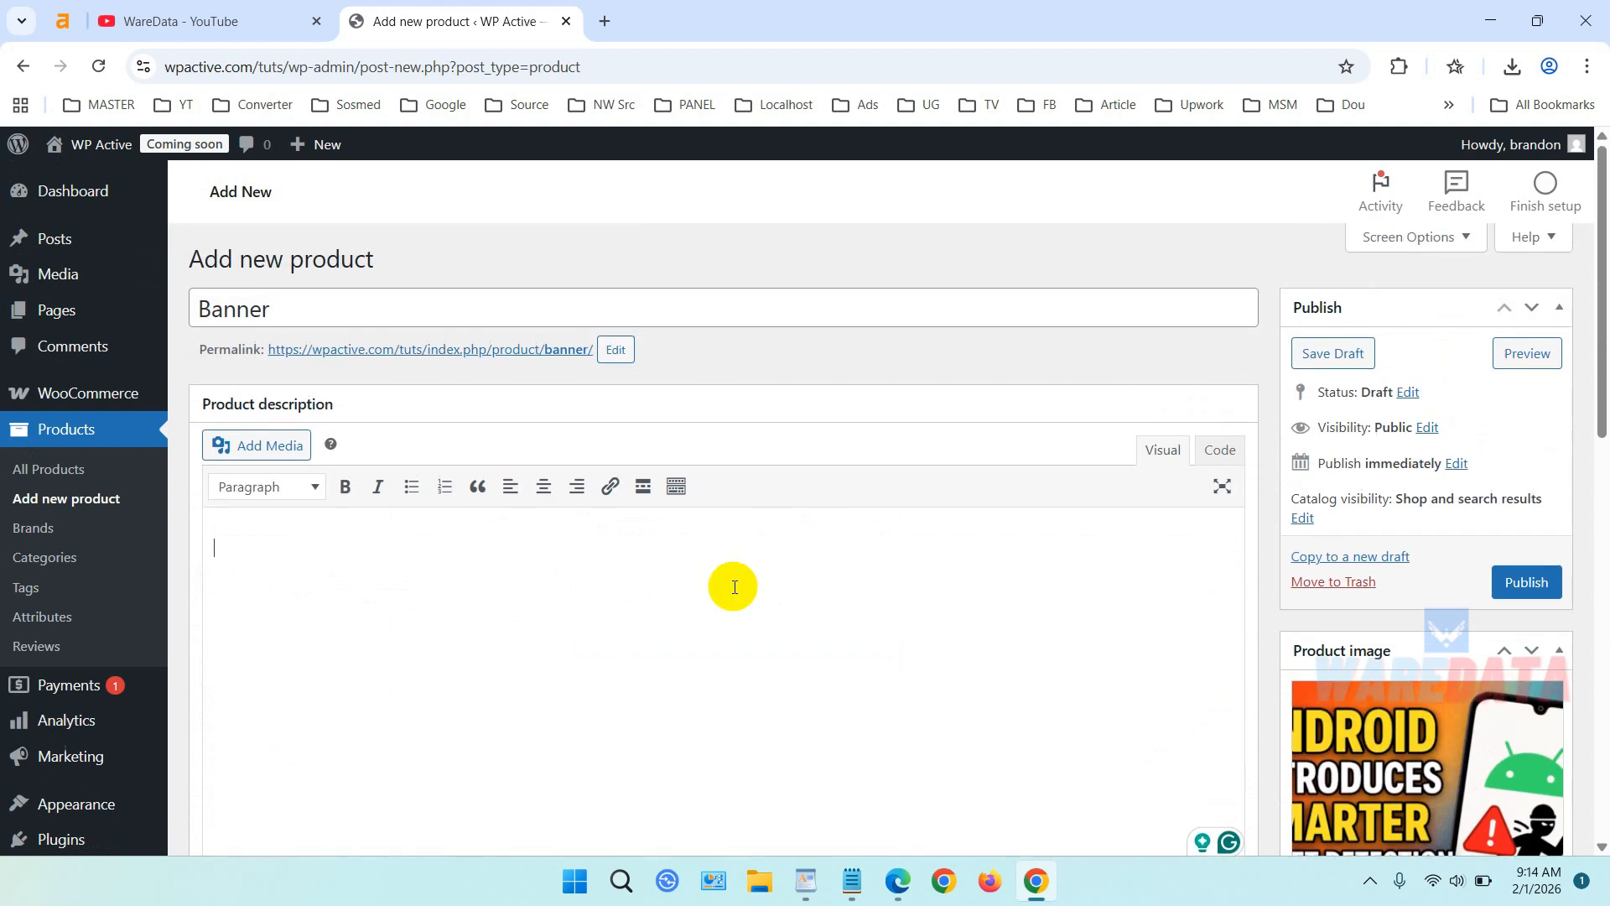
pyautogui.write('This is banner')
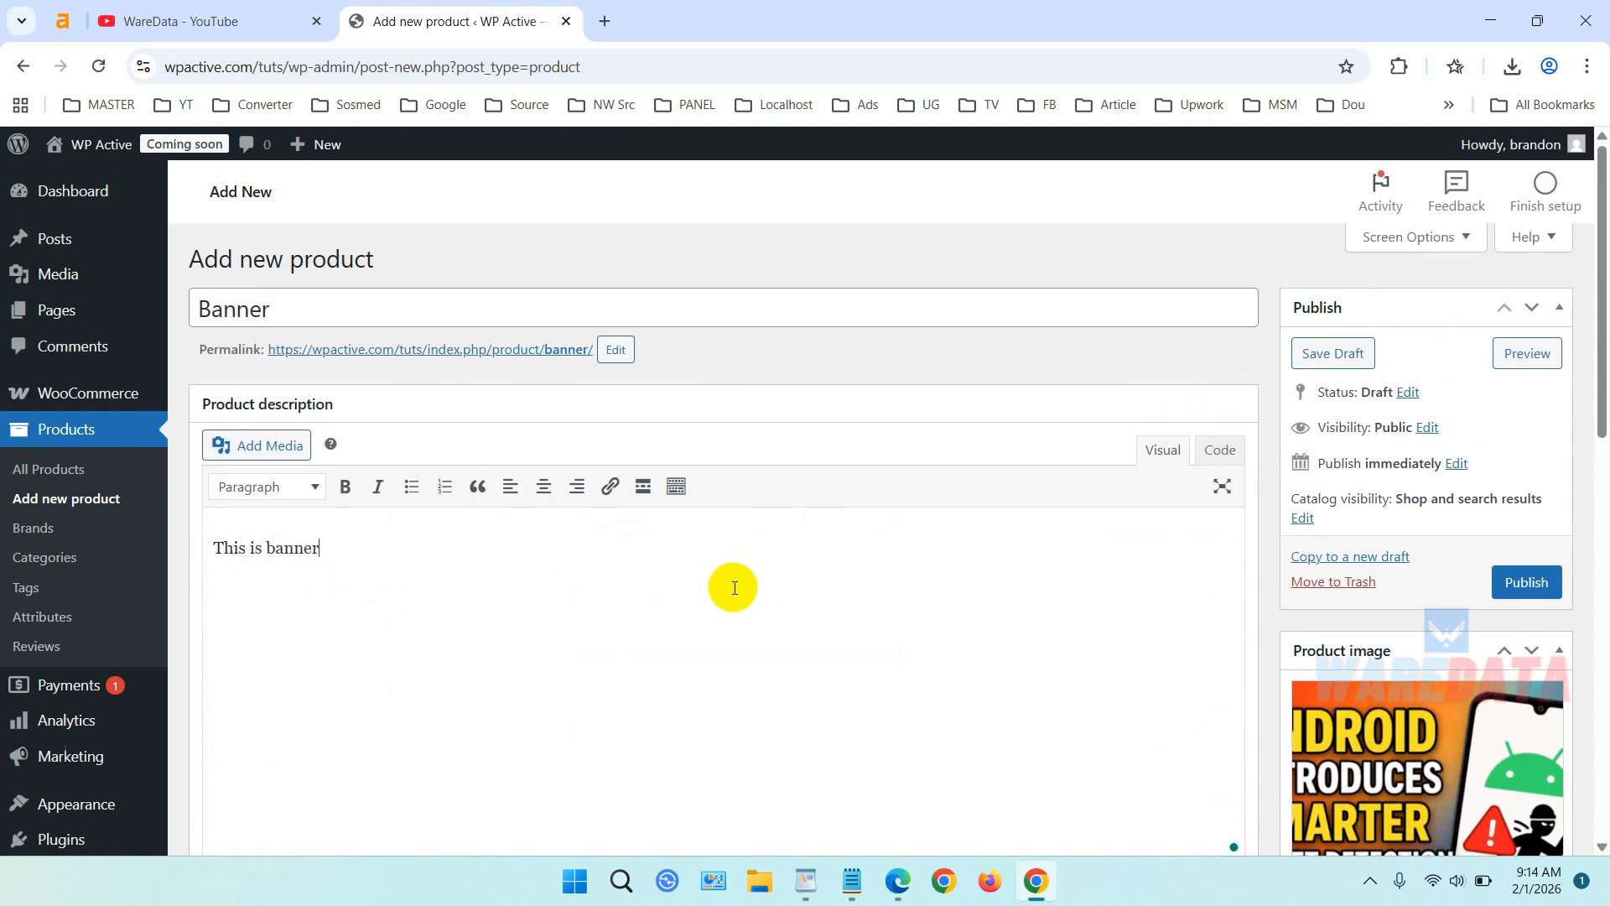
pyautogui.write('.')
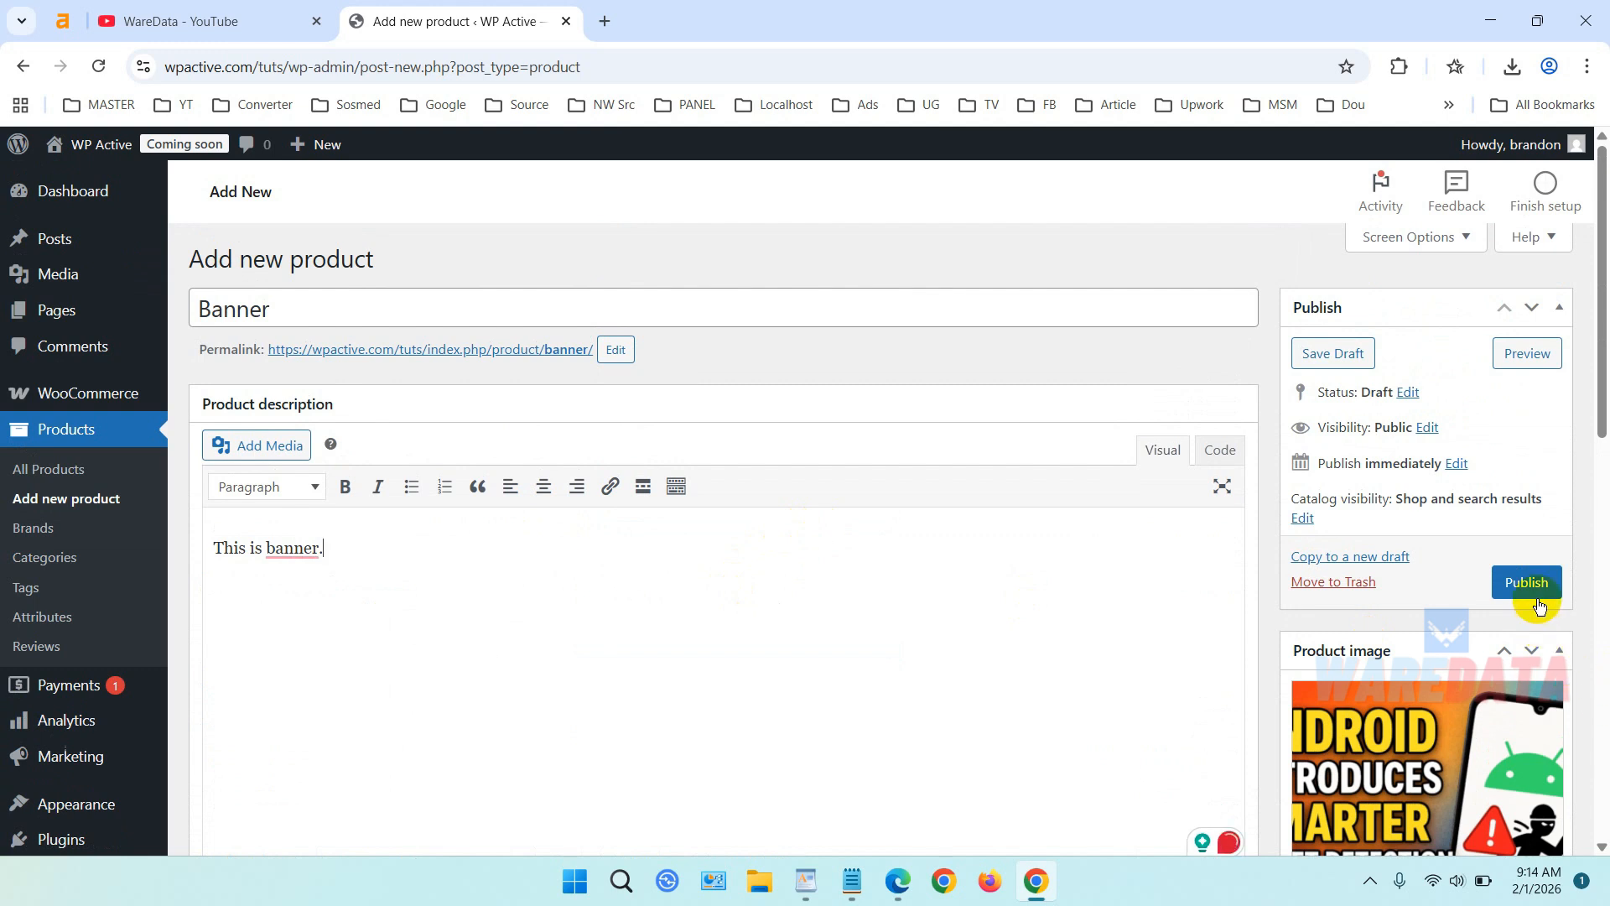
pyautogui.click(1527, 582)
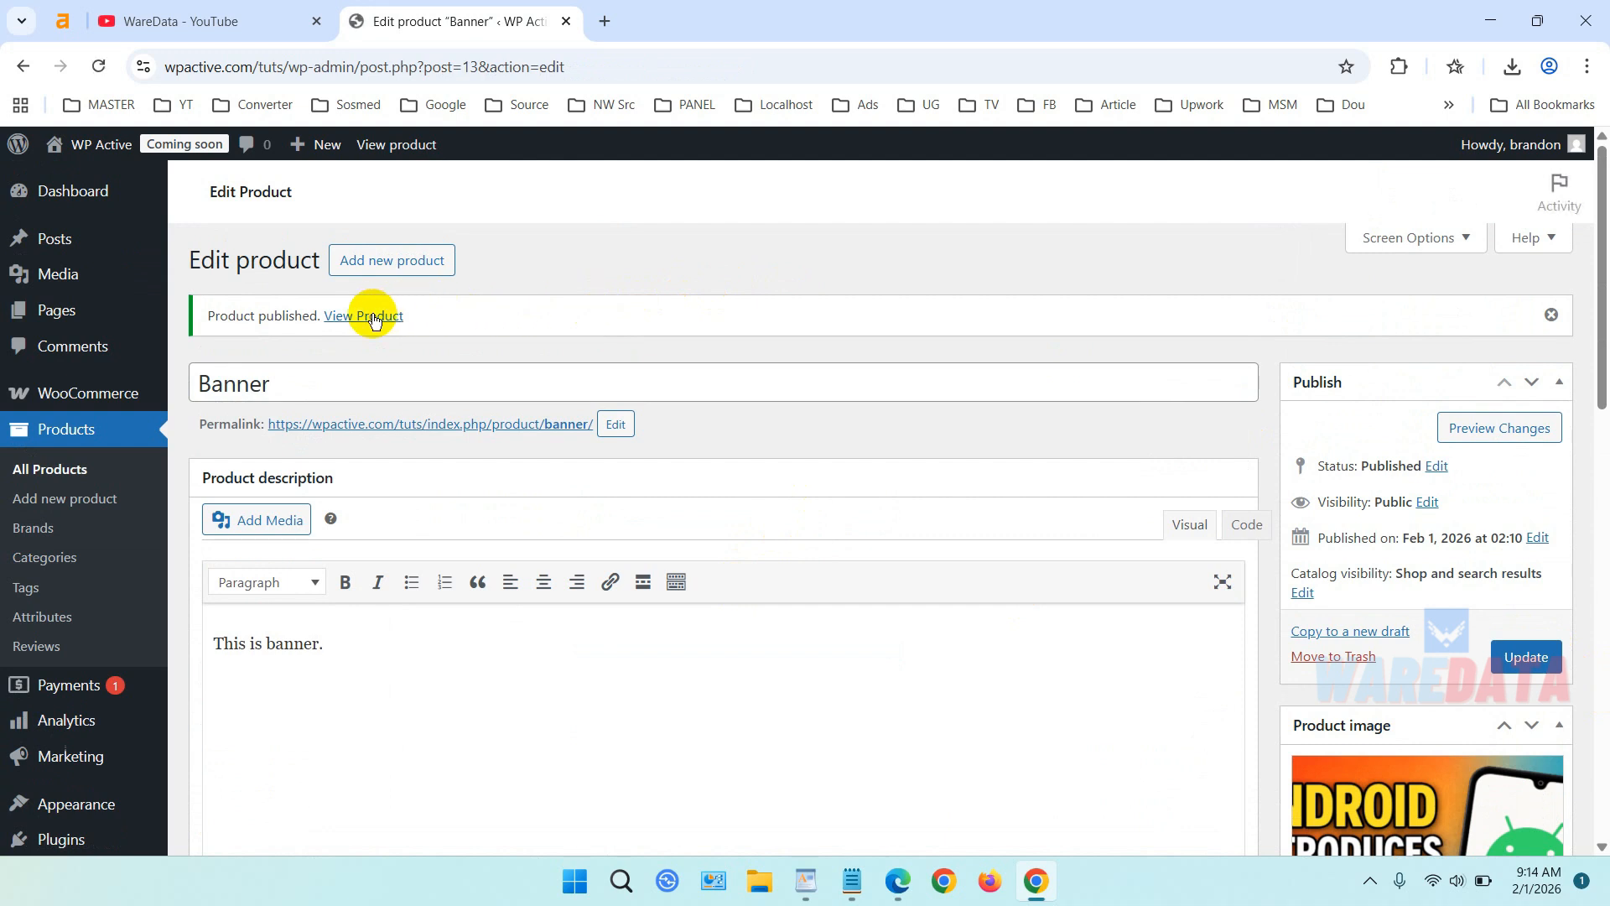
# - View the published Banner product in a new browser tab and check its listing on the Shop page
pyautogui.rightClick(374, 319)
pyautogui.click(503, 342)
pyautogui.click(701, 10)
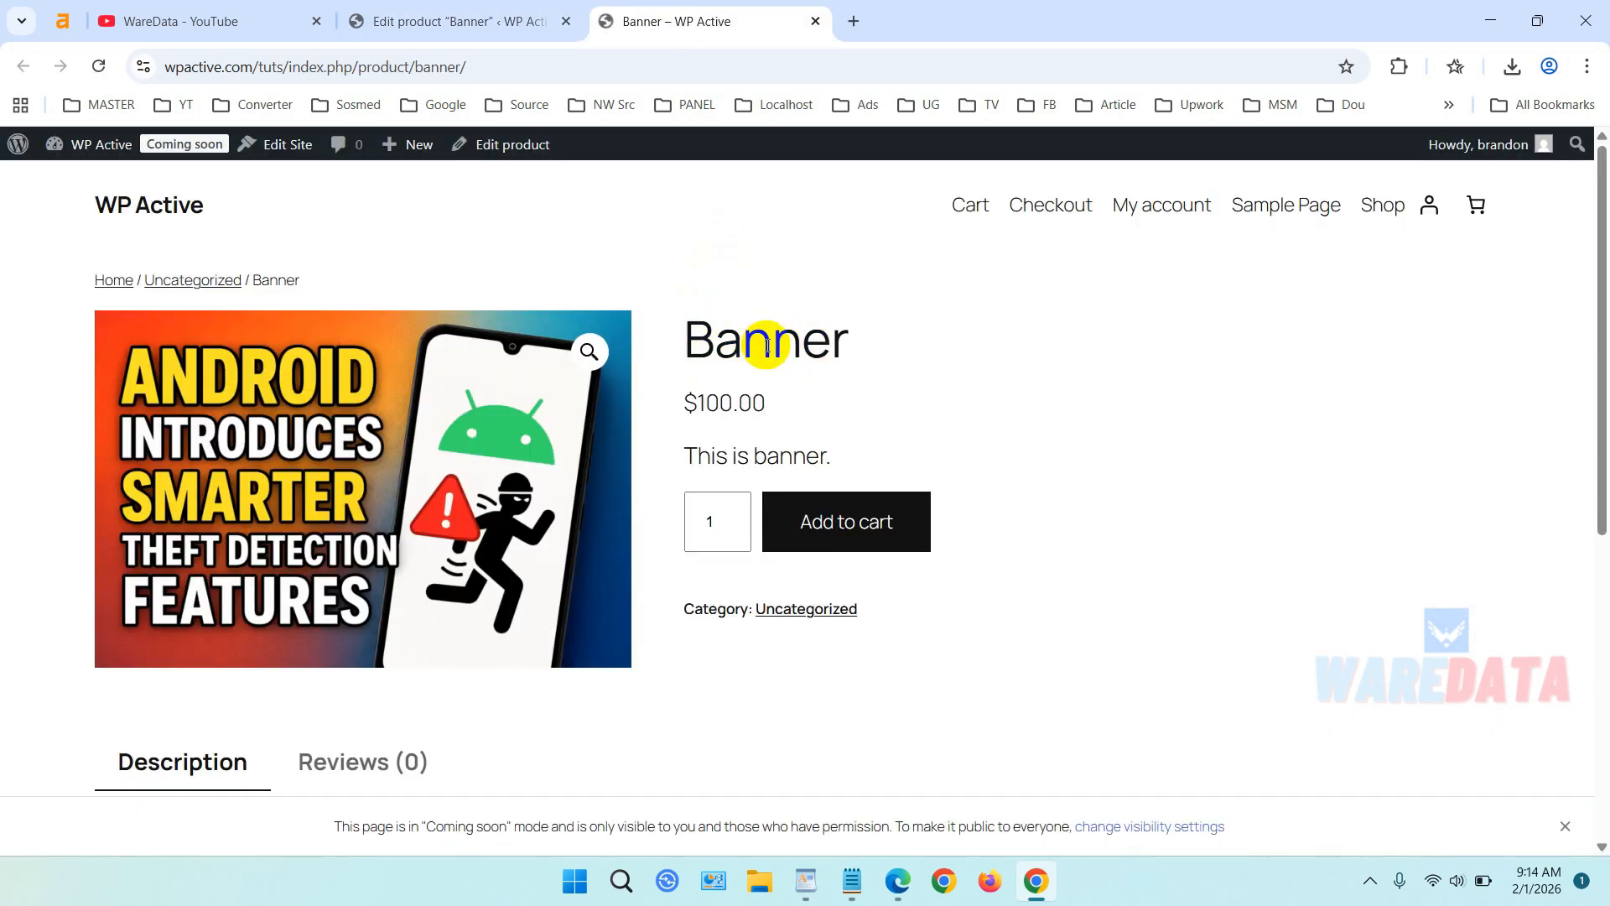
pyautogui.click(1392, 218)
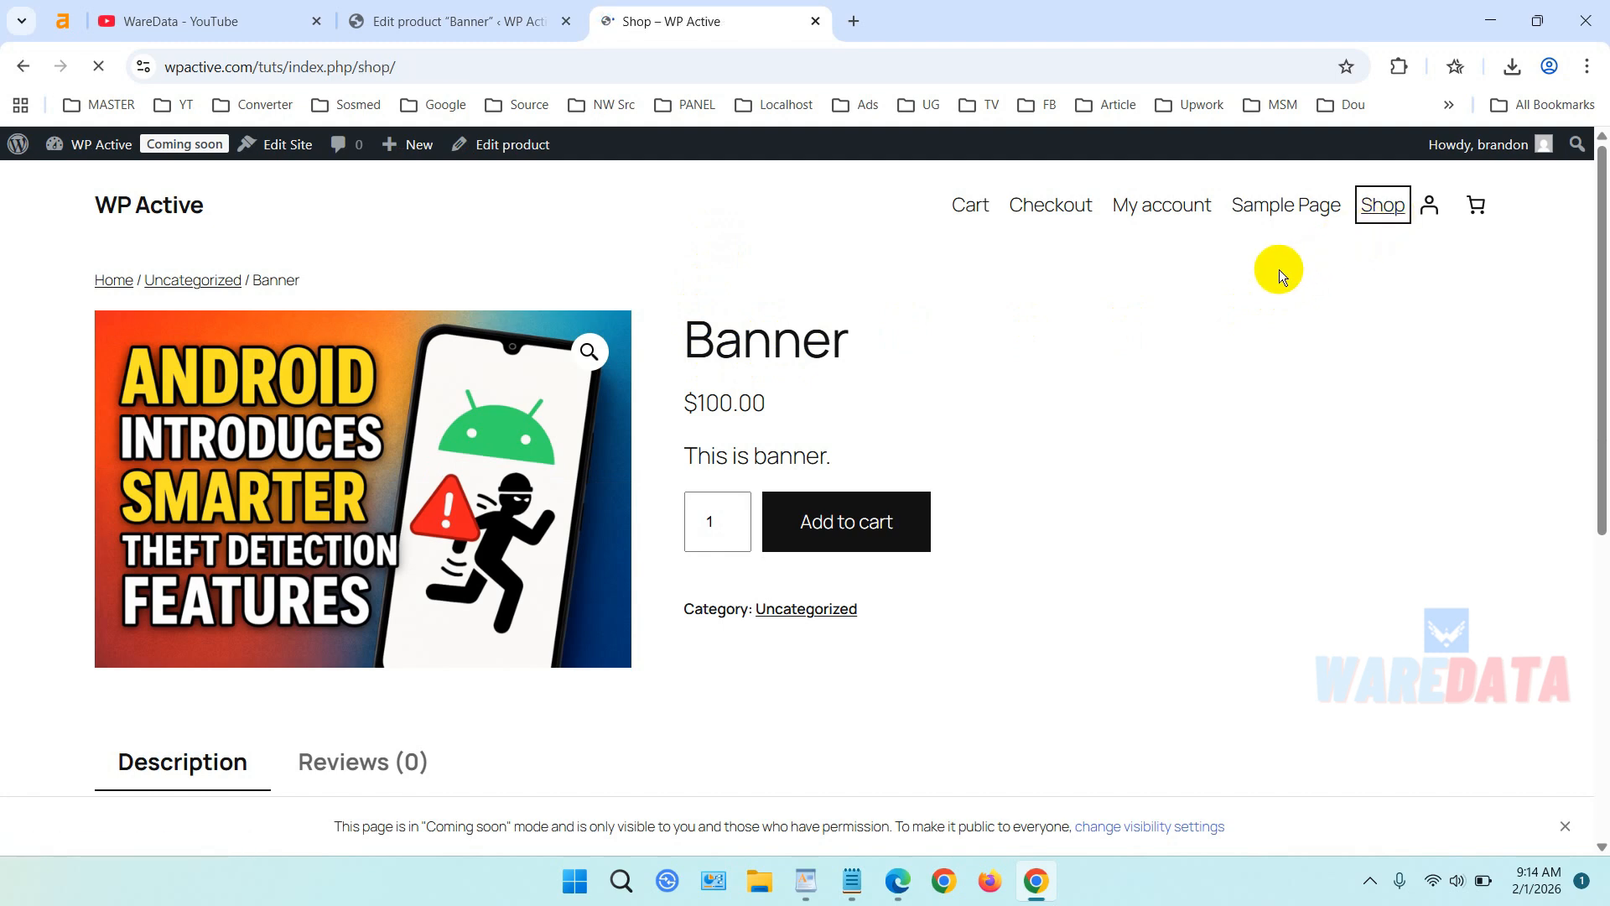
pyautogui.scroll(-3, 592, 449)
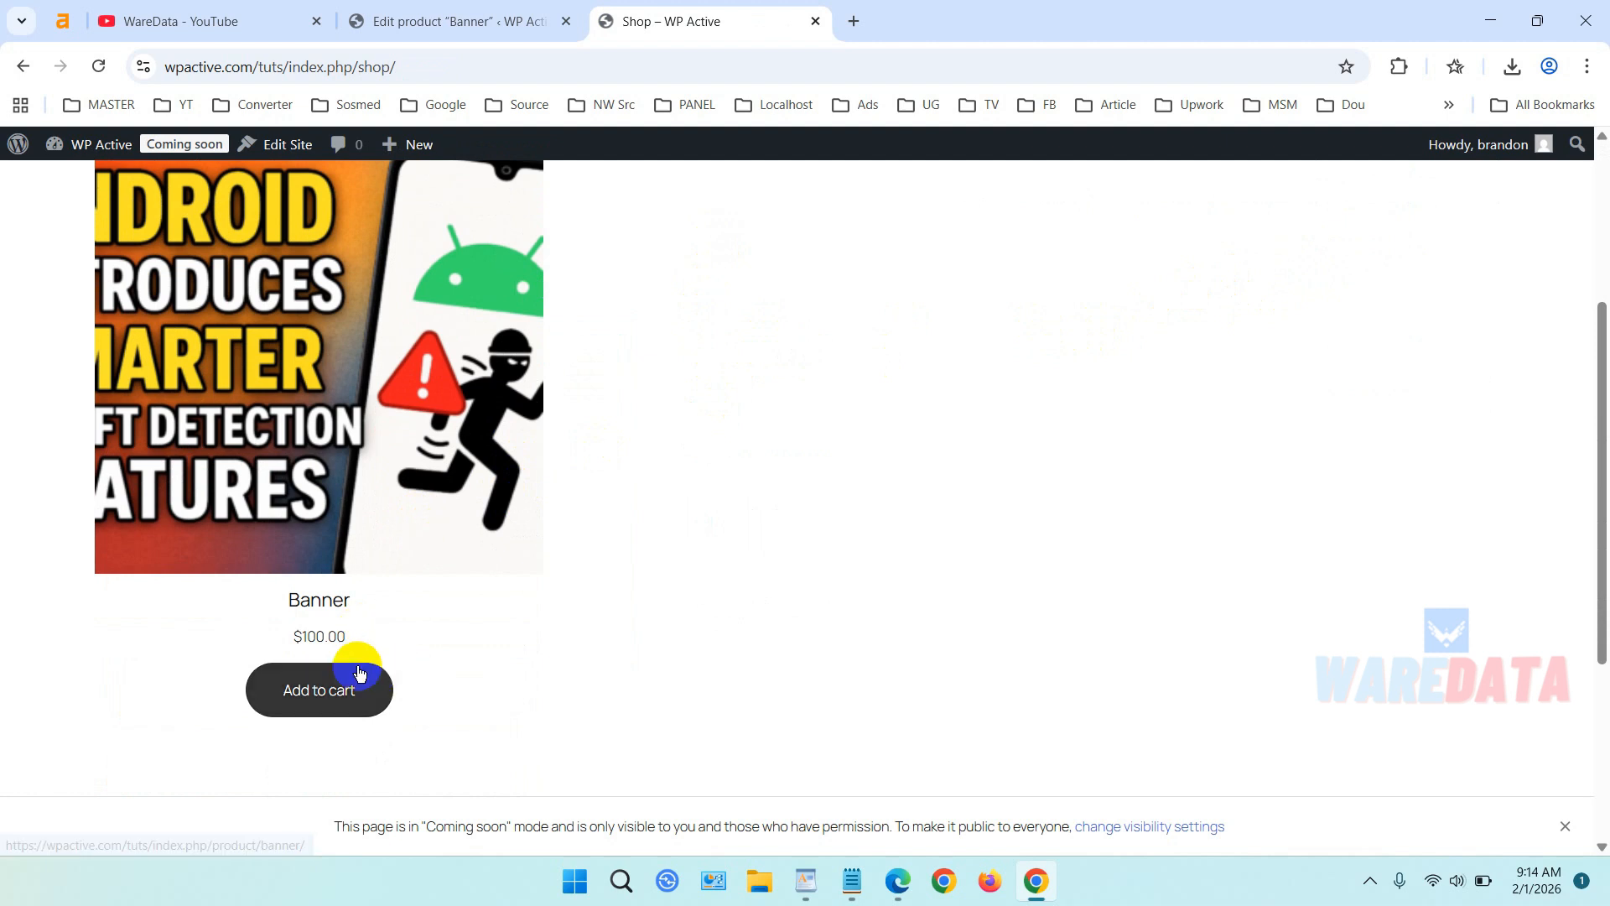
# - Return to the admin tab and select Live as the site visibility in the WooCommerce settings
pyautogui.click(503, 10)
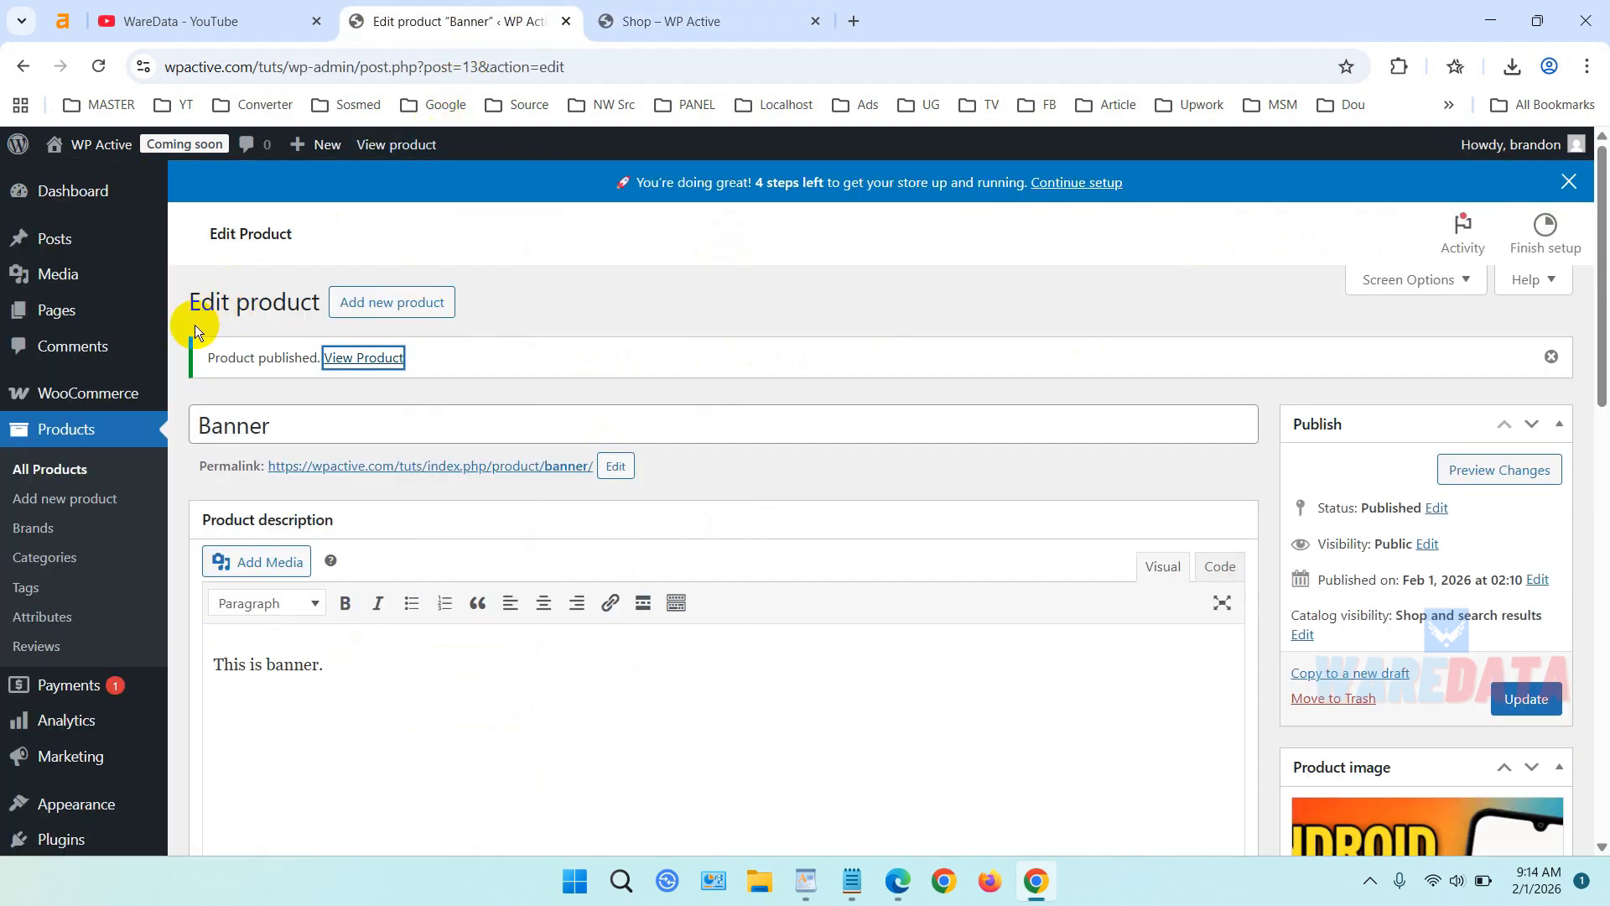
pyautogui.click(120, 391)
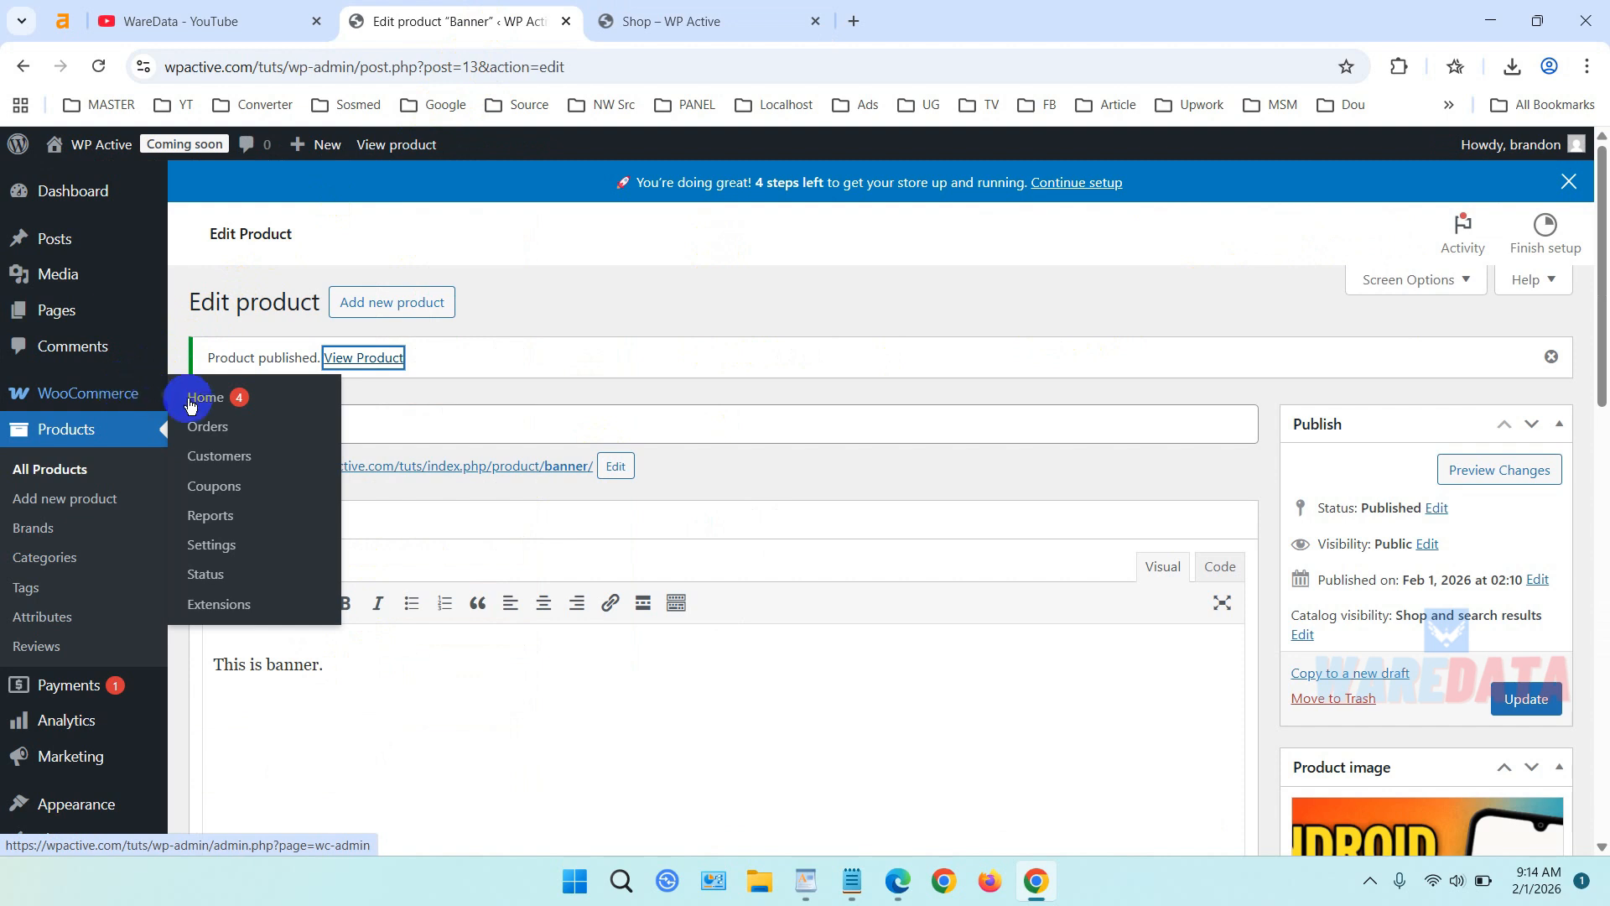
pyautogui.click(268, 543)
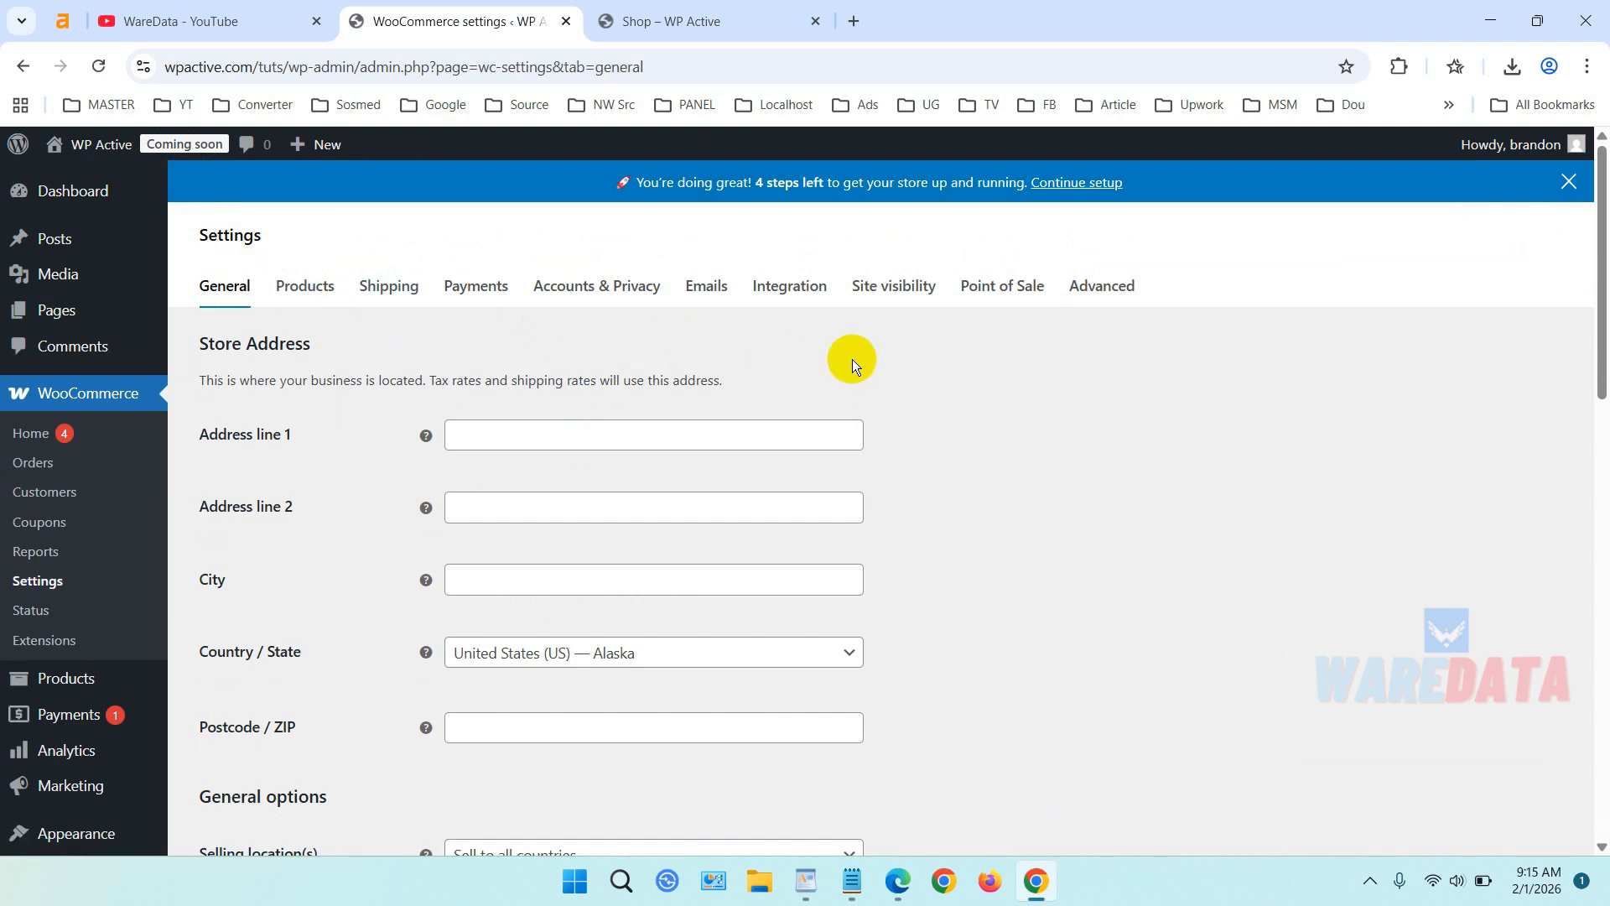
pyautogui.click(903, 299)
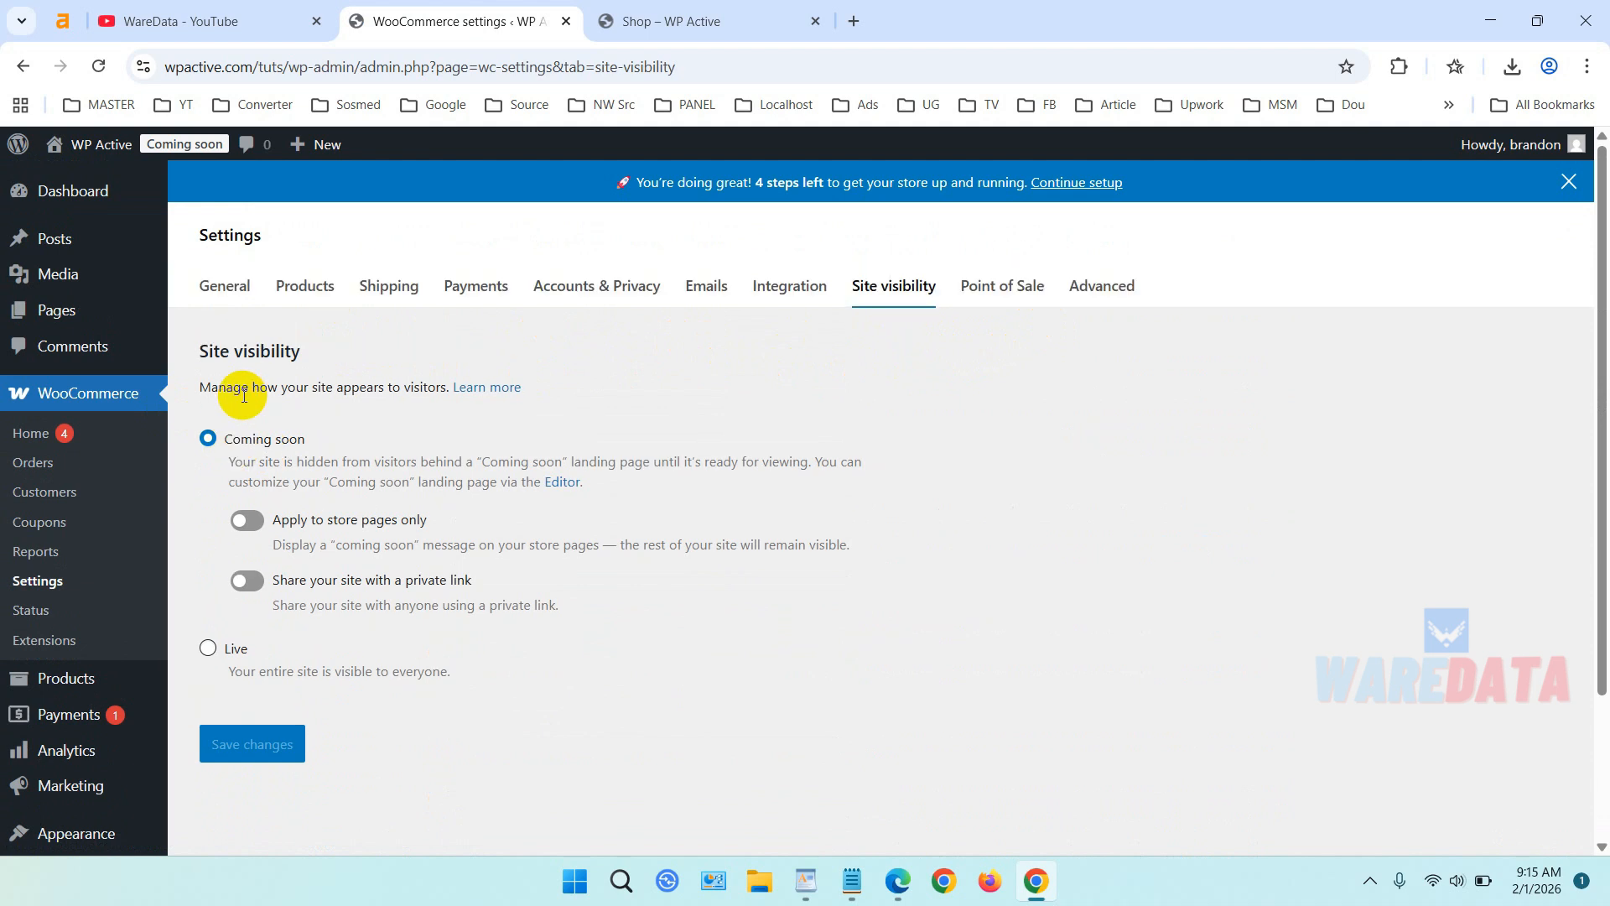
pyautogui.click(207, 650)
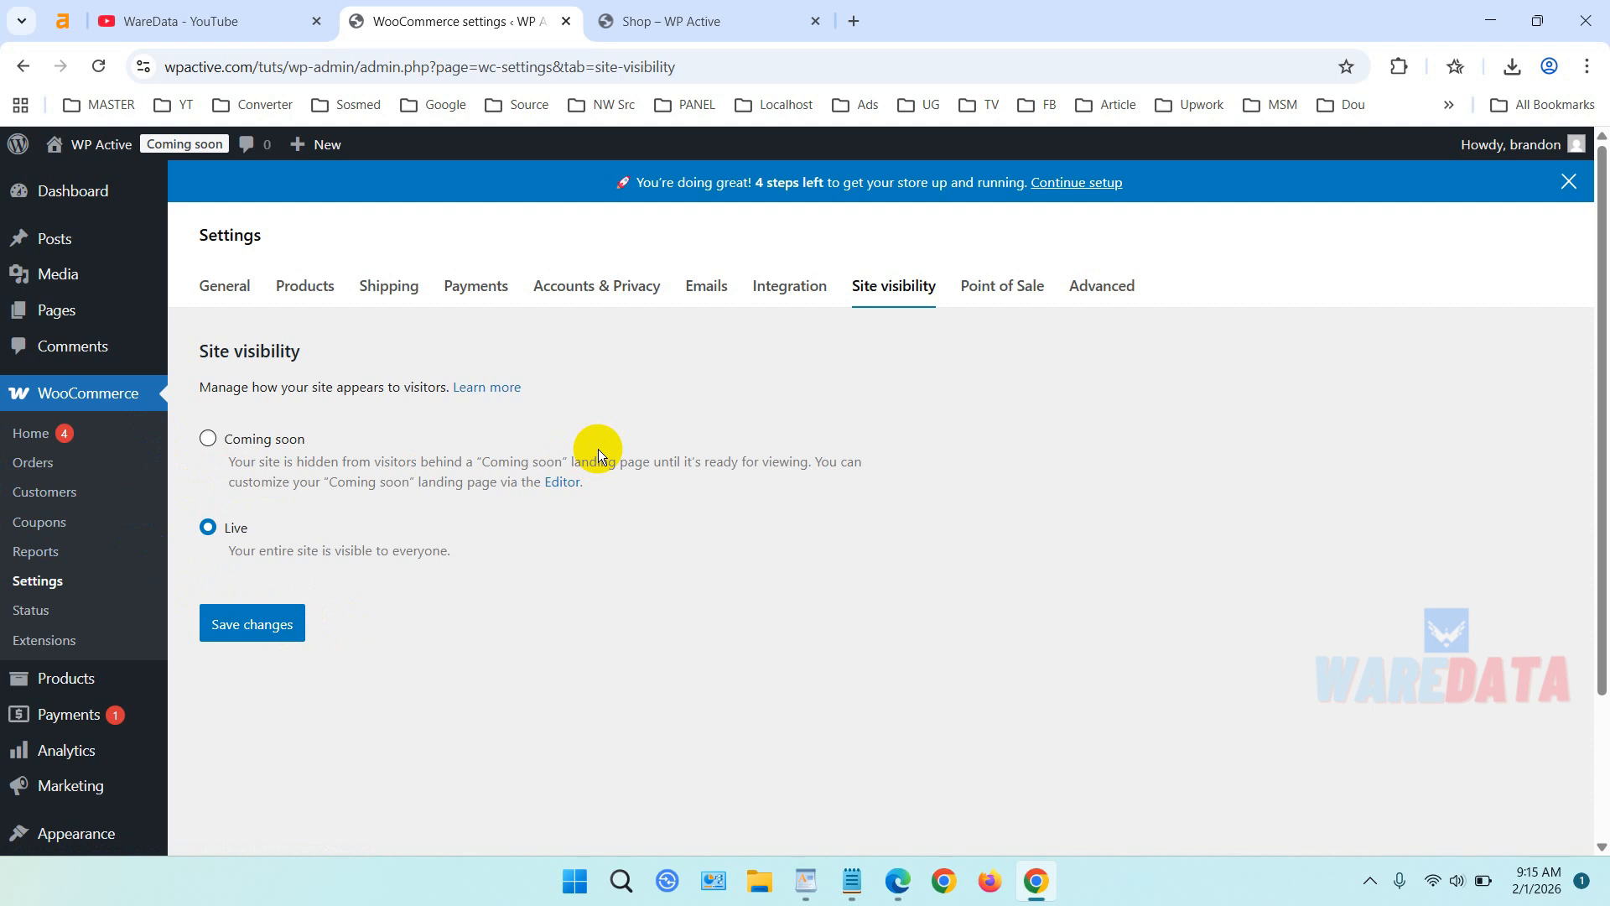
# - Switch back to the front-end Shop page and look over its heading and product listing
pyautogui.click(750, 19)
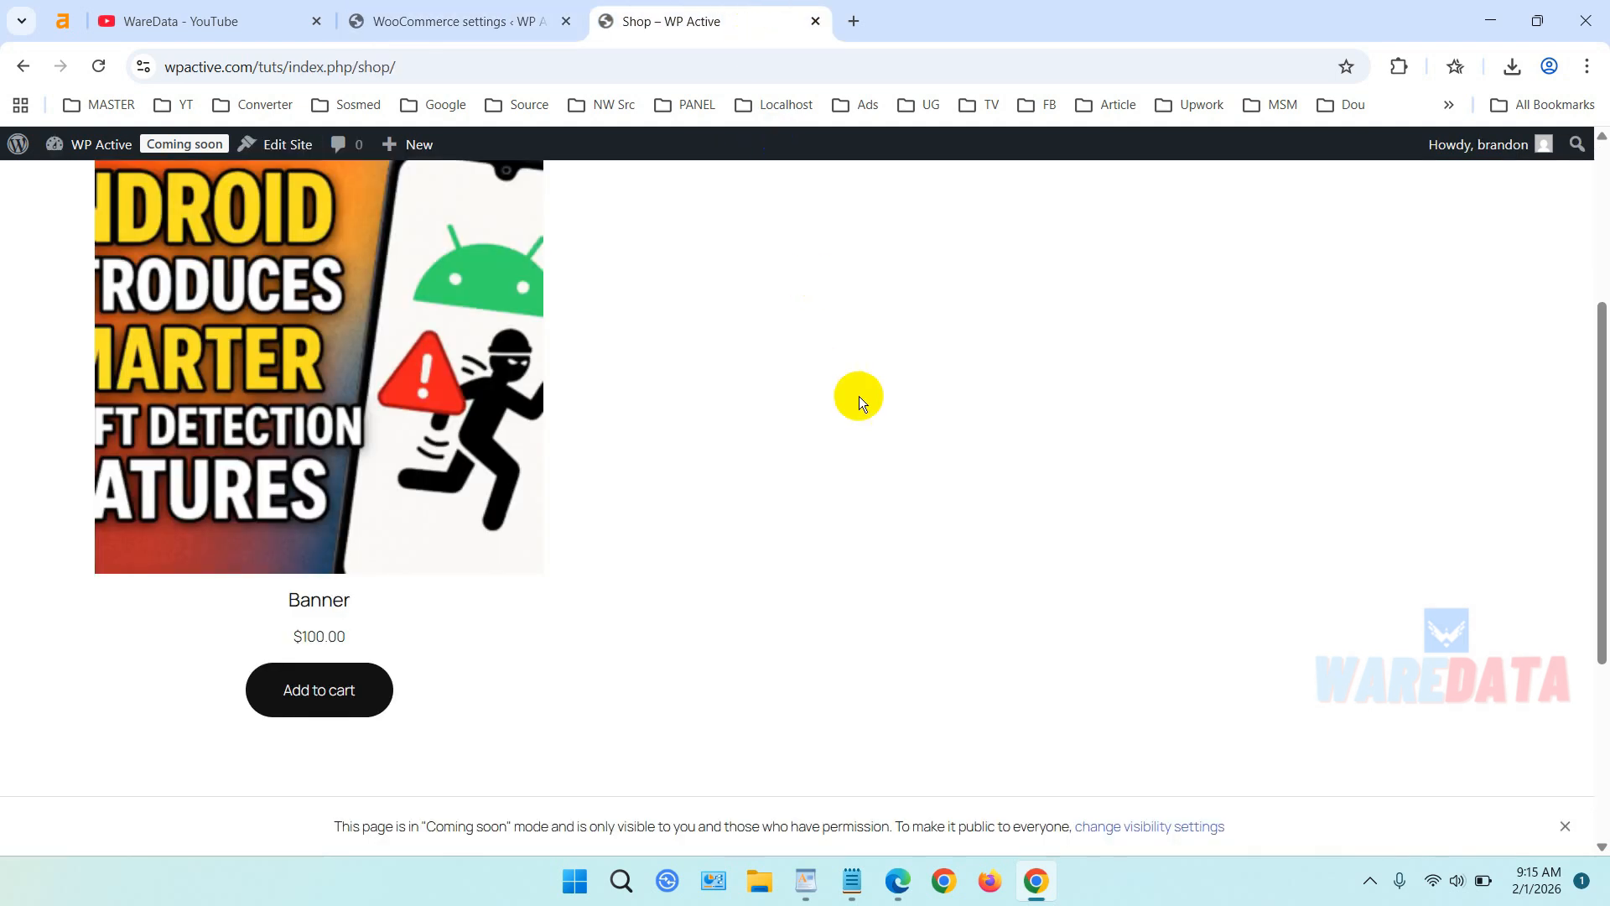
pyautogui.scroll(2, 863, 427)
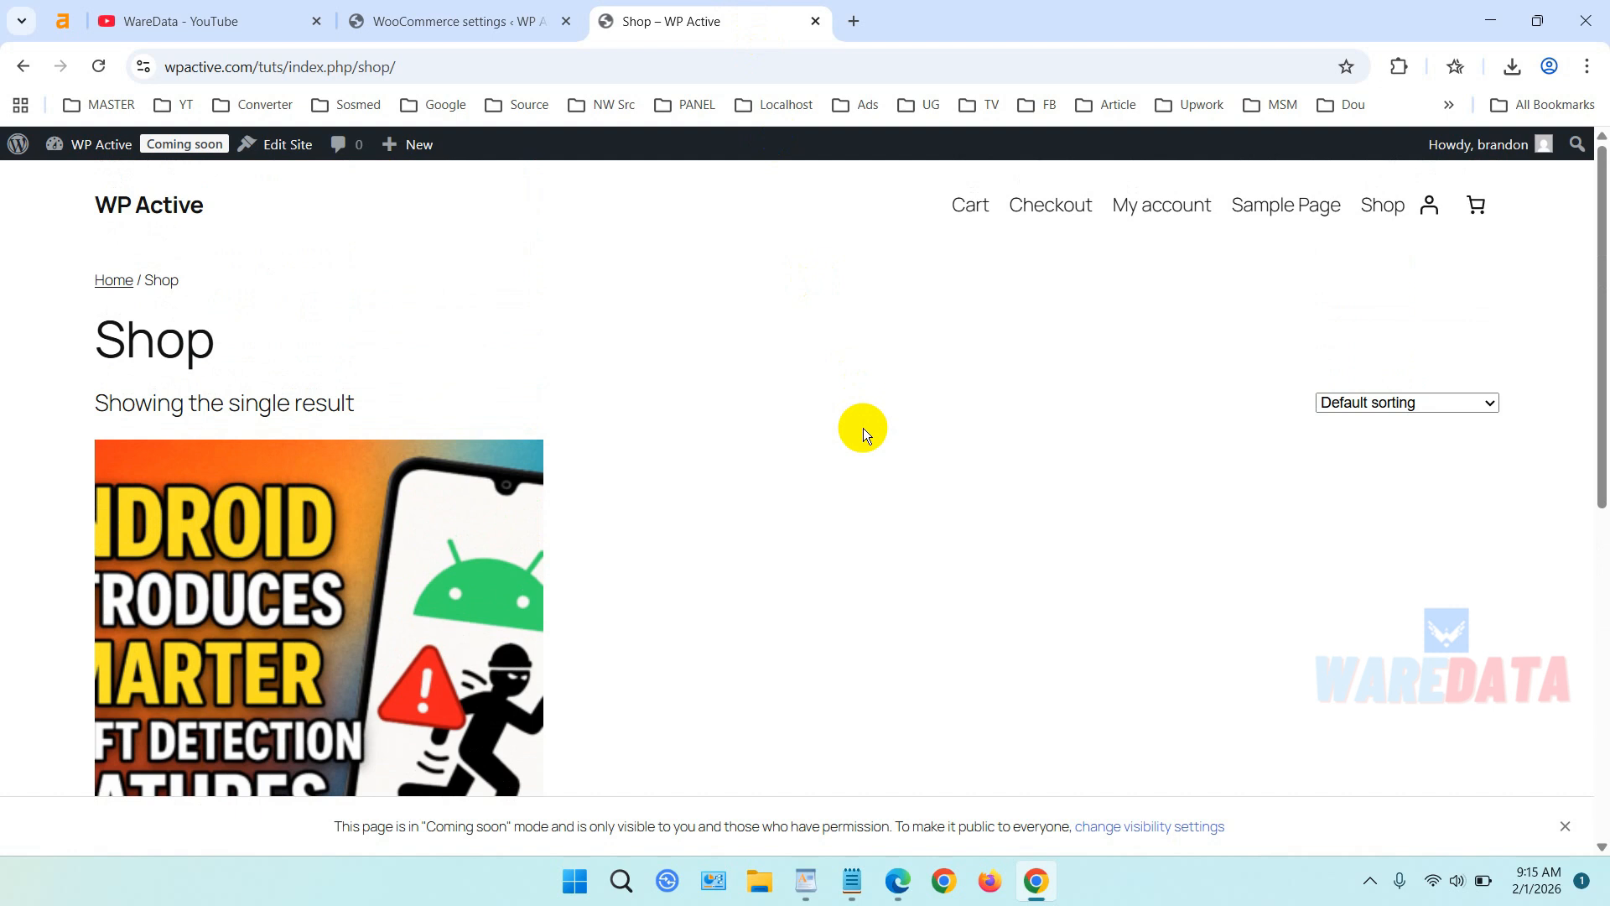